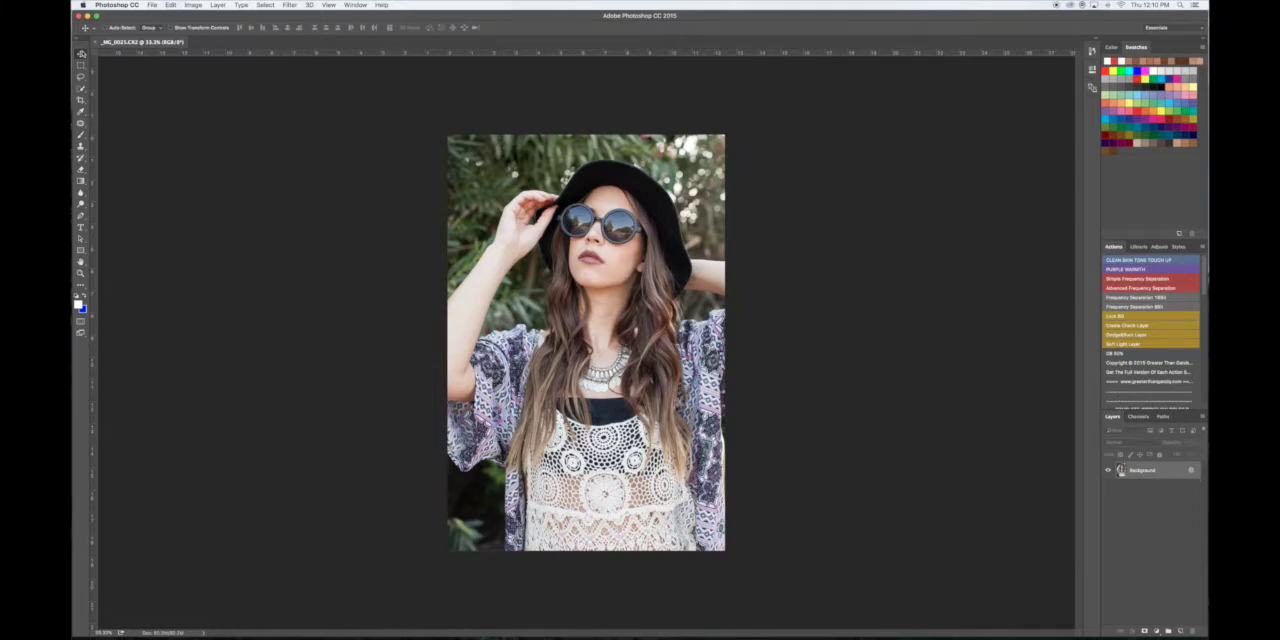
- Duplicate the Background layer and name the copy PATCH TOOL
key(super+equal)
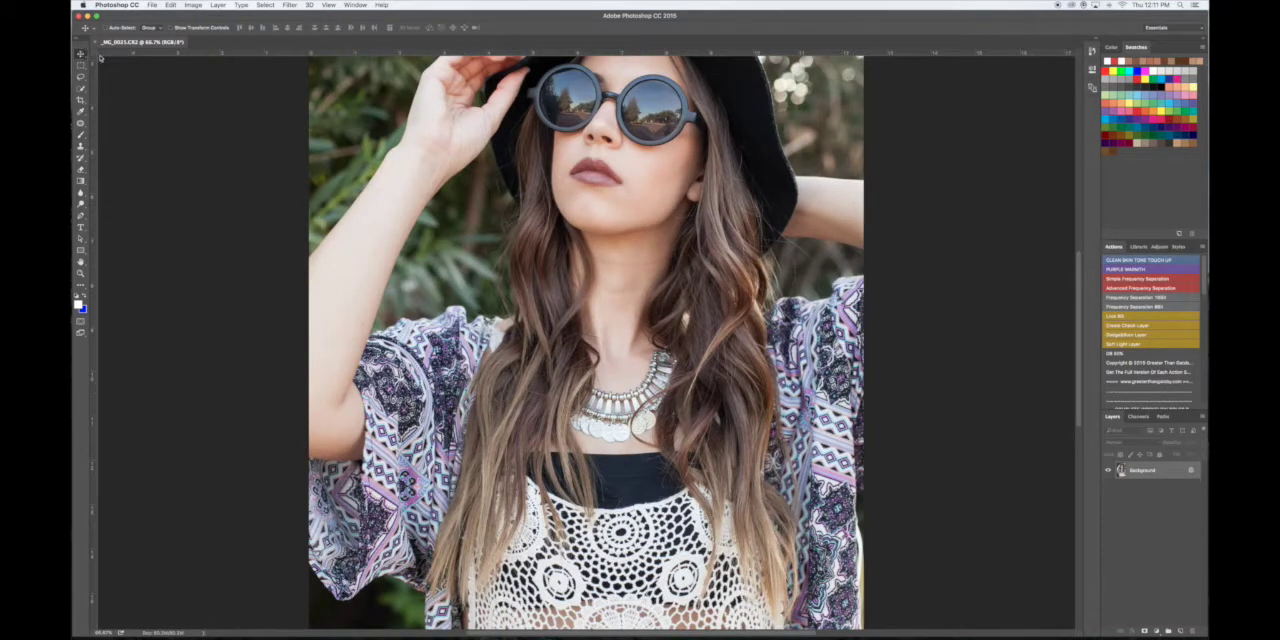
key(super+j)
key(super+j)
double_click(1137, 472)
text(Hi)
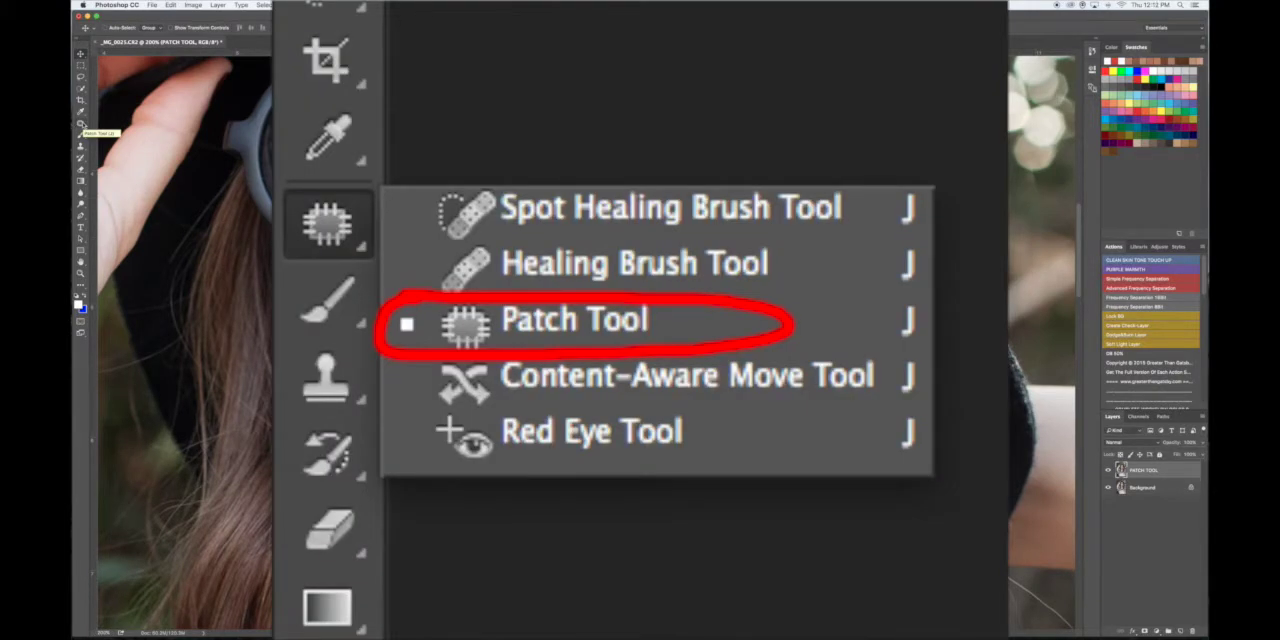
- Remove the small blemish beside the corner of the mouth with the Patch Tool, sampling clean skin nearby
click(82, 126)
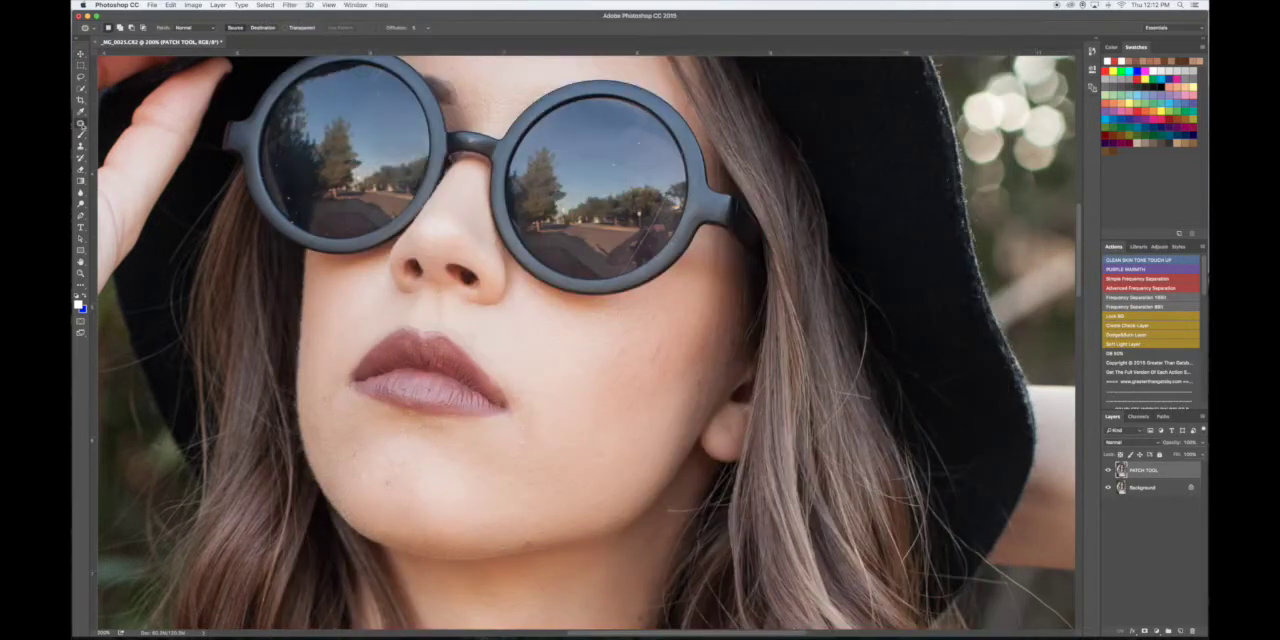
click(82, 126)
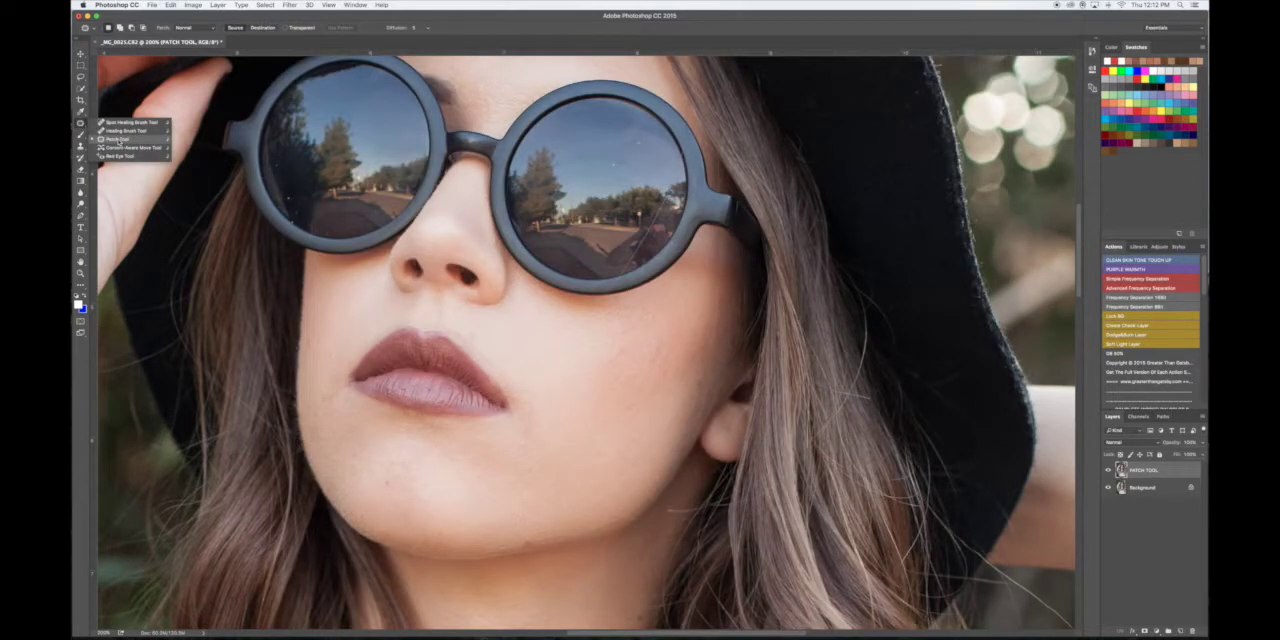
click(118, 141)
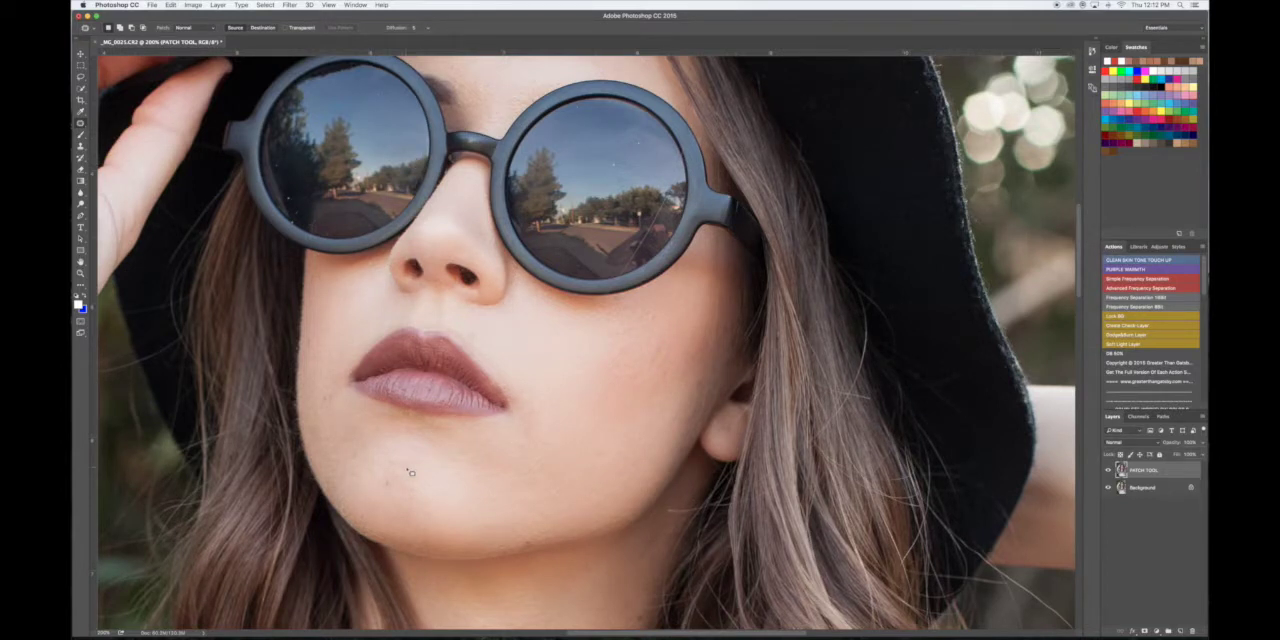
scroll(446, 460, up, 3)
scroll(623, 463, down, 4)
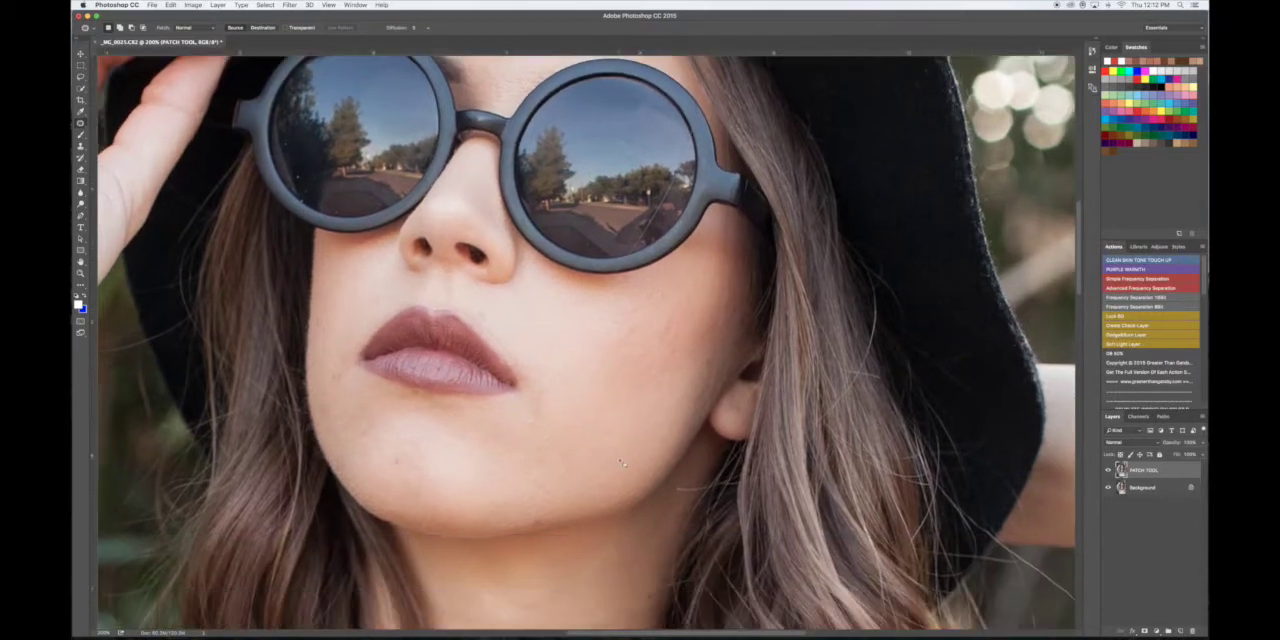
scroll(622, 462, down, 1)
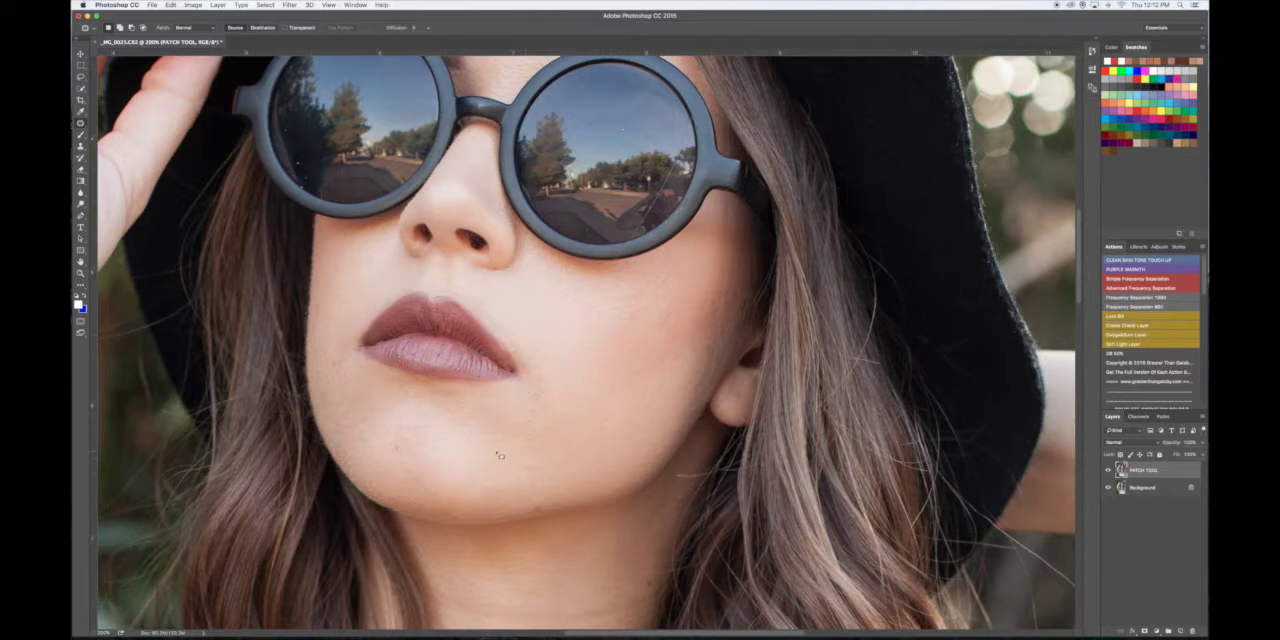
scroll(498, 446, up, 2)
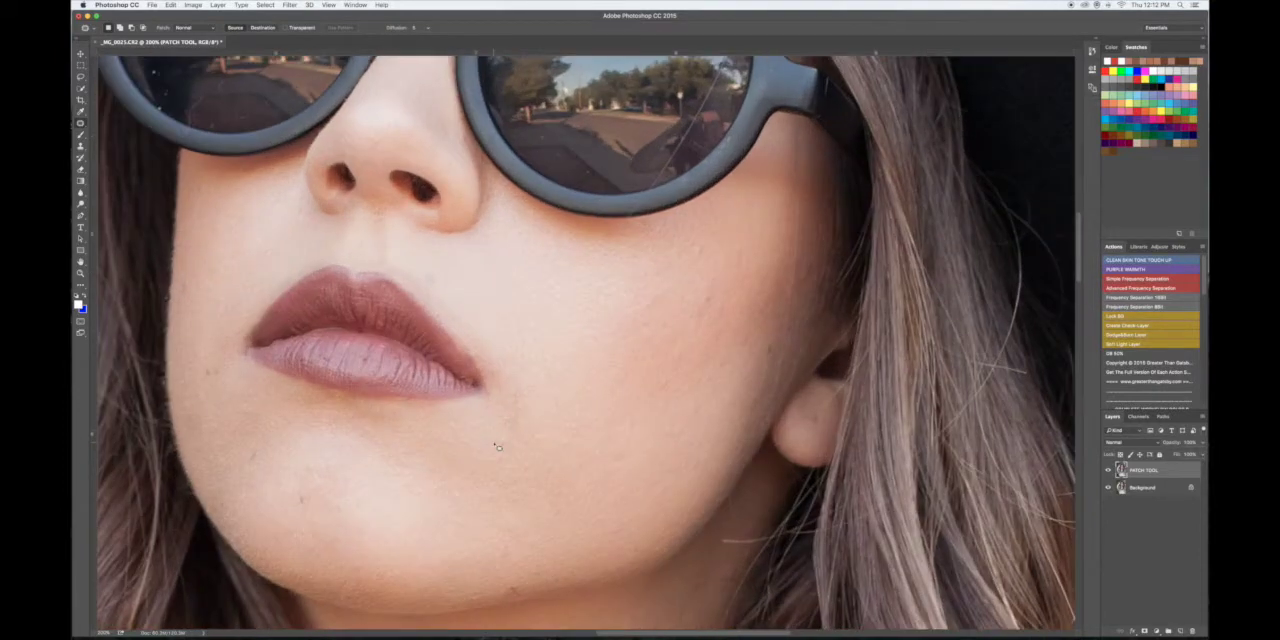
scroll(498, 446, left, 5)
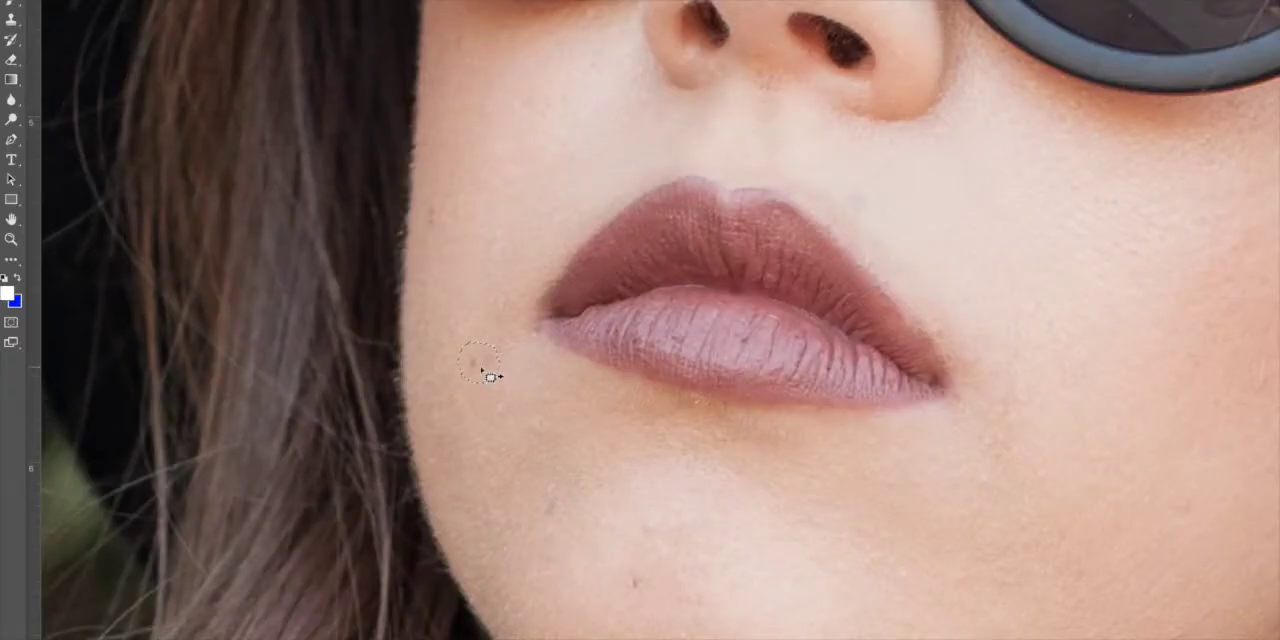
drag(480, 362, 462, 336)
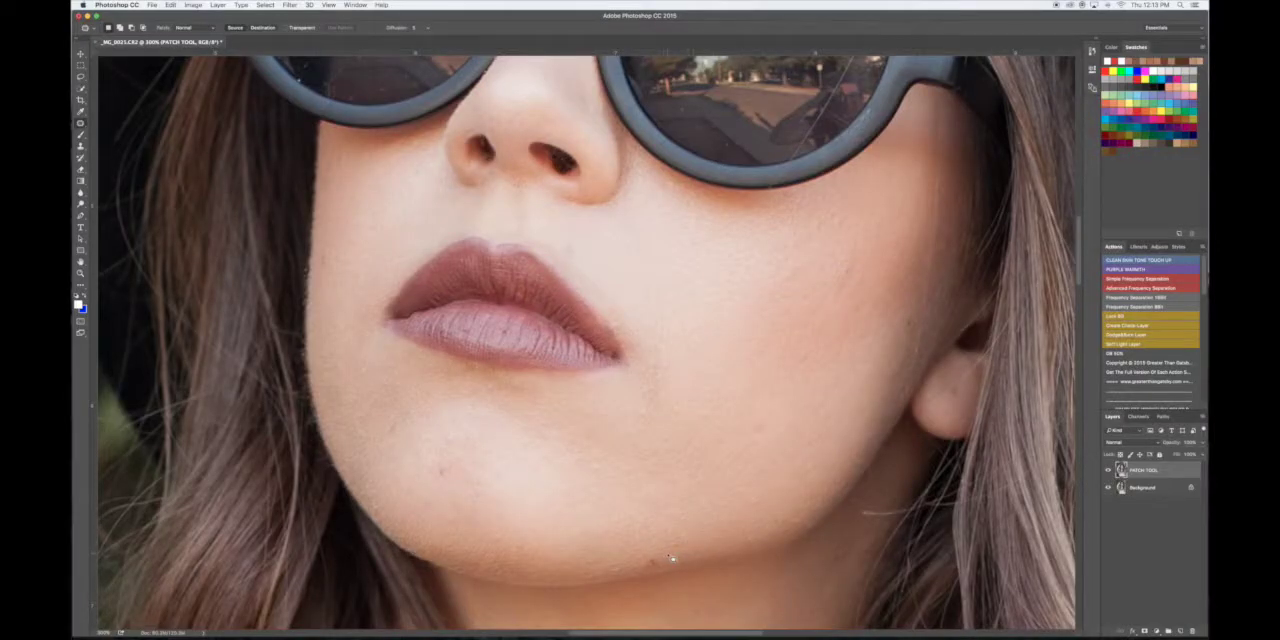
- Patch the dark spot on the jawline below the chin with adjacent skin, undoing the extra patch beside it
key(super+equal)
scroll(672, 558, down, 5)
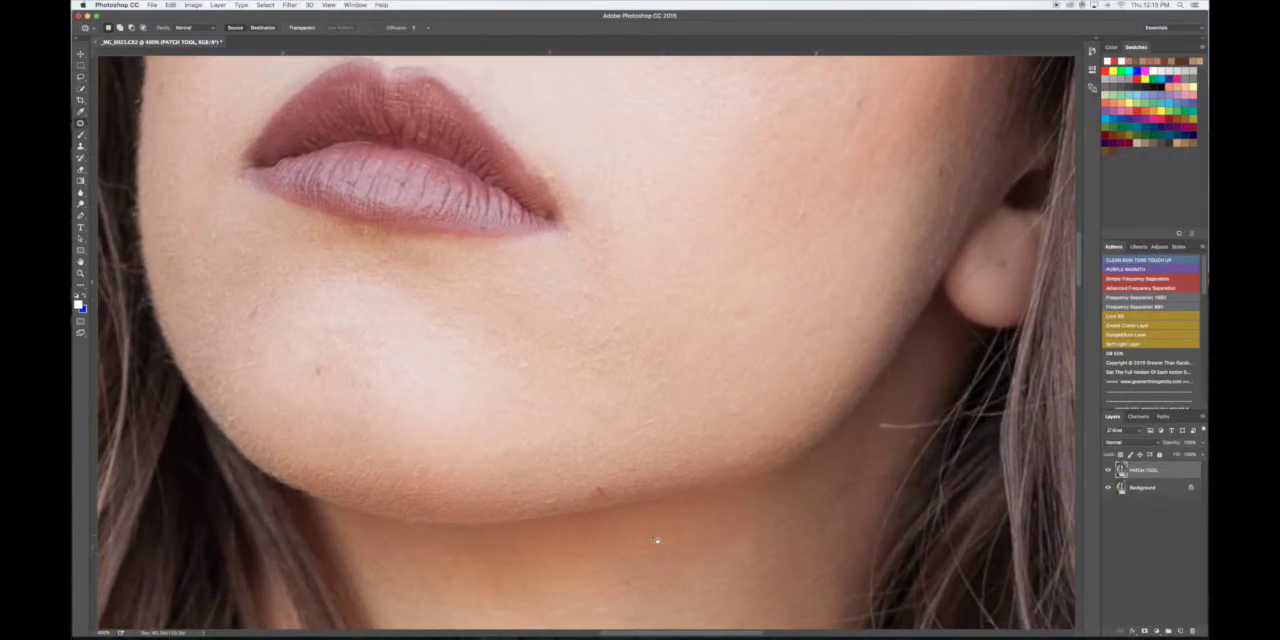
drag(593, 490, 627, 498)
key(super+d)
drag(583, 499, 588, 503)
key(super+d)
key(super+alt+z)
key(super+alt+z)
- Patch out the remaining small spots on the chin and cheeks
scroll(349, 343, left, 2)
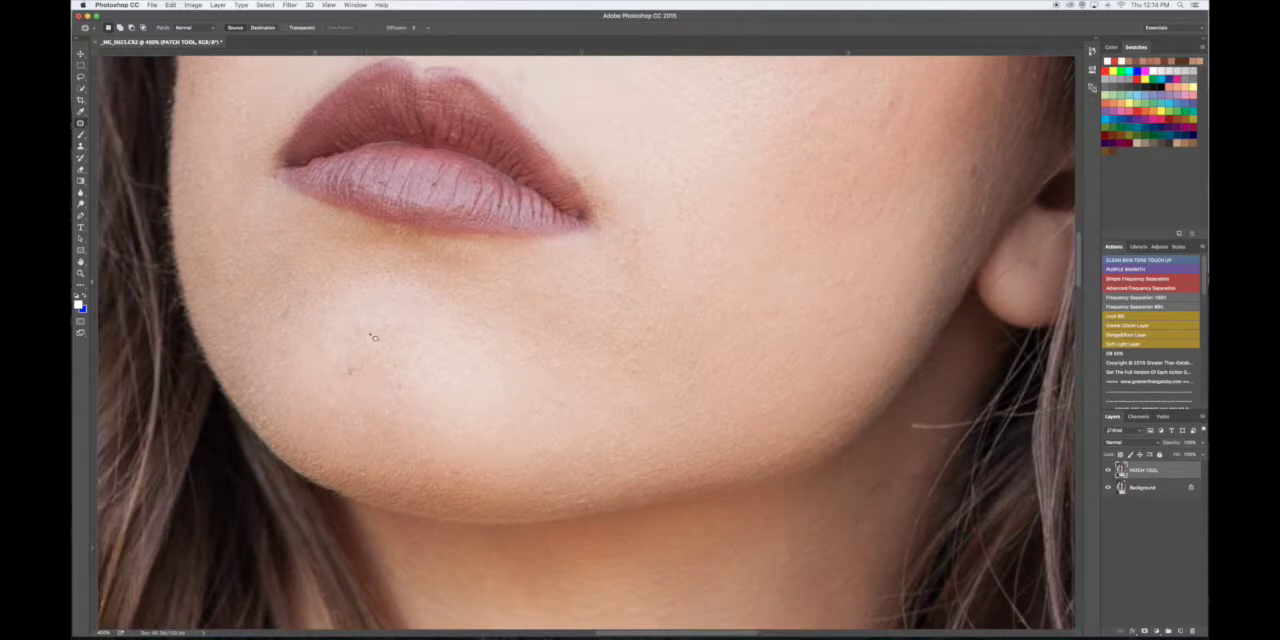
scroll(399, 396, up, 5)
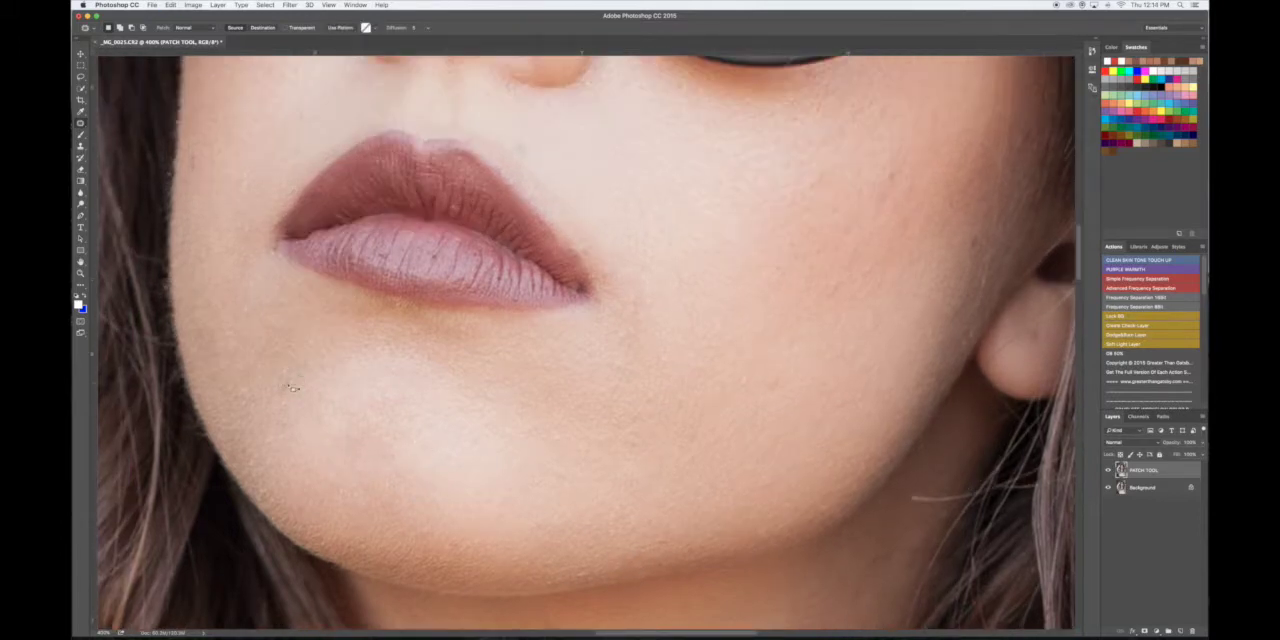
scroll(641, 241, right, 10)
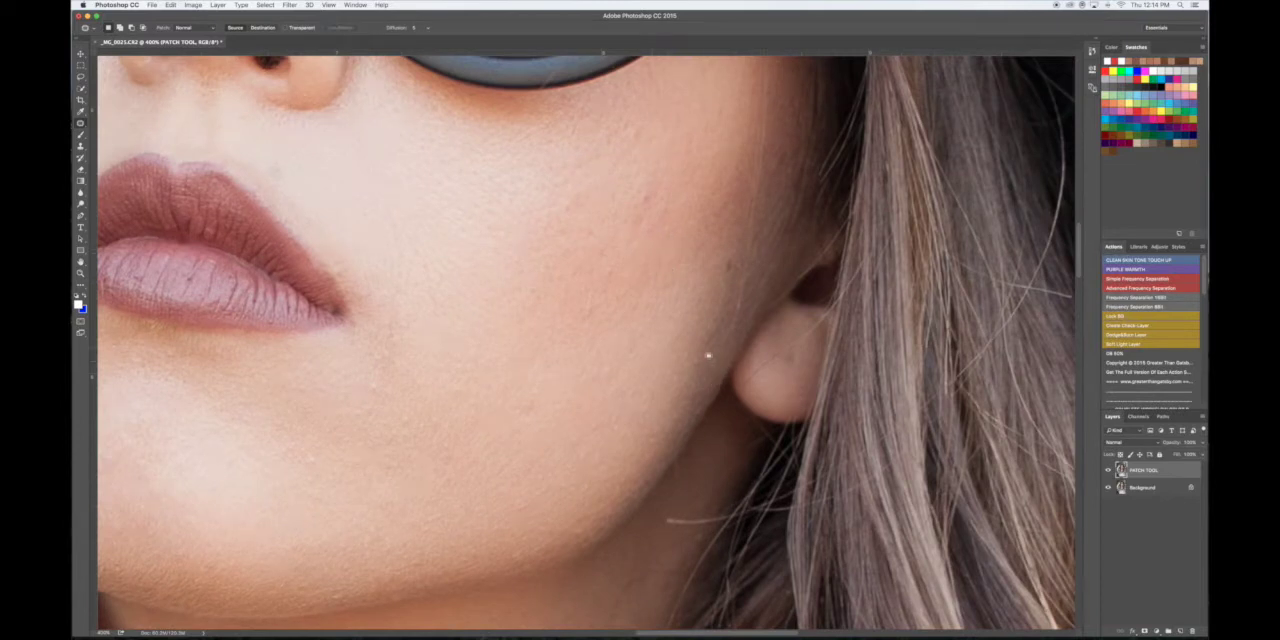
scroll(706, 354, left, 4)
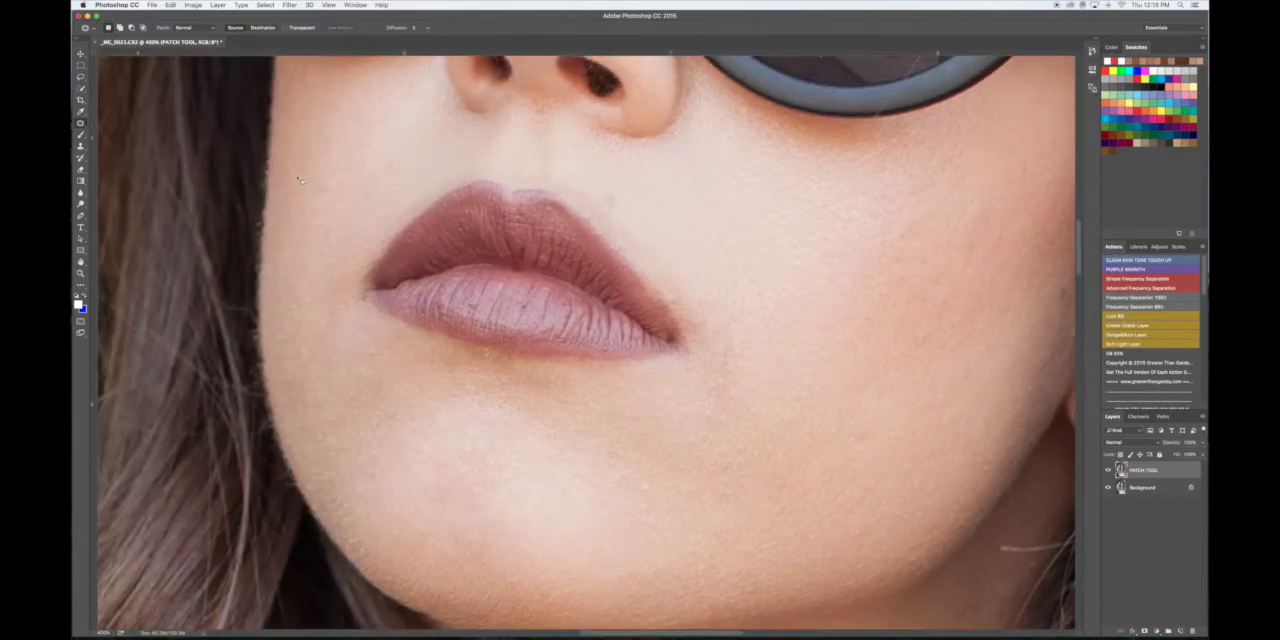
scroll(613, 217, down, 2)
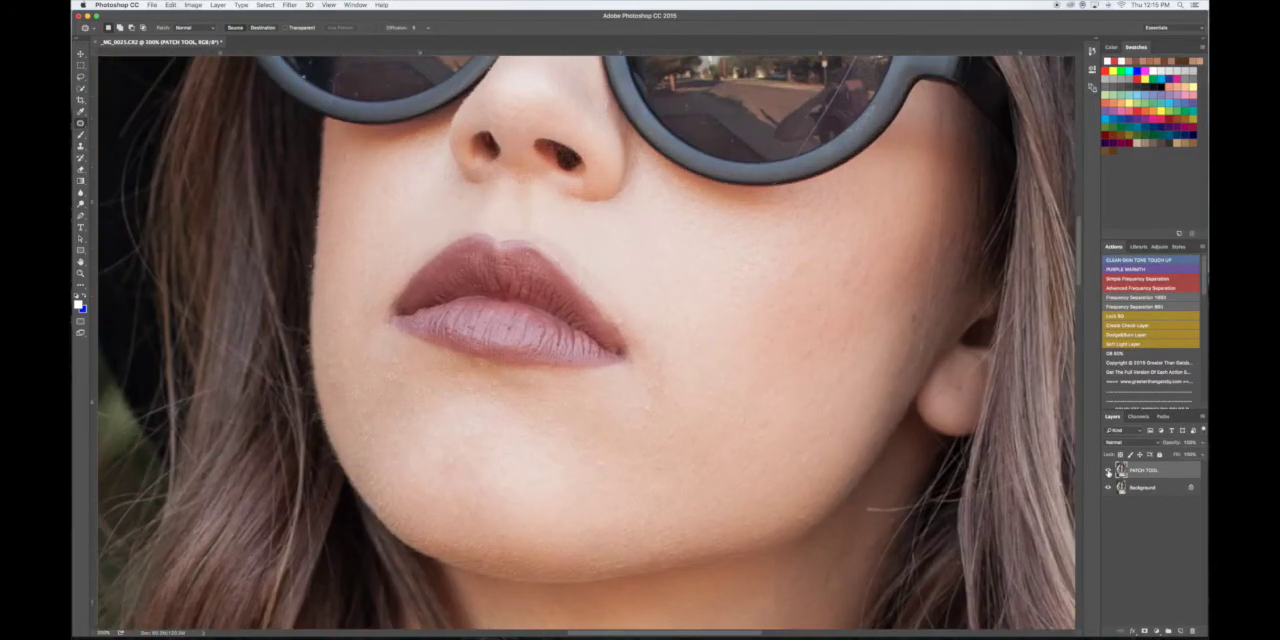
scroll(801, 527, down, 2)
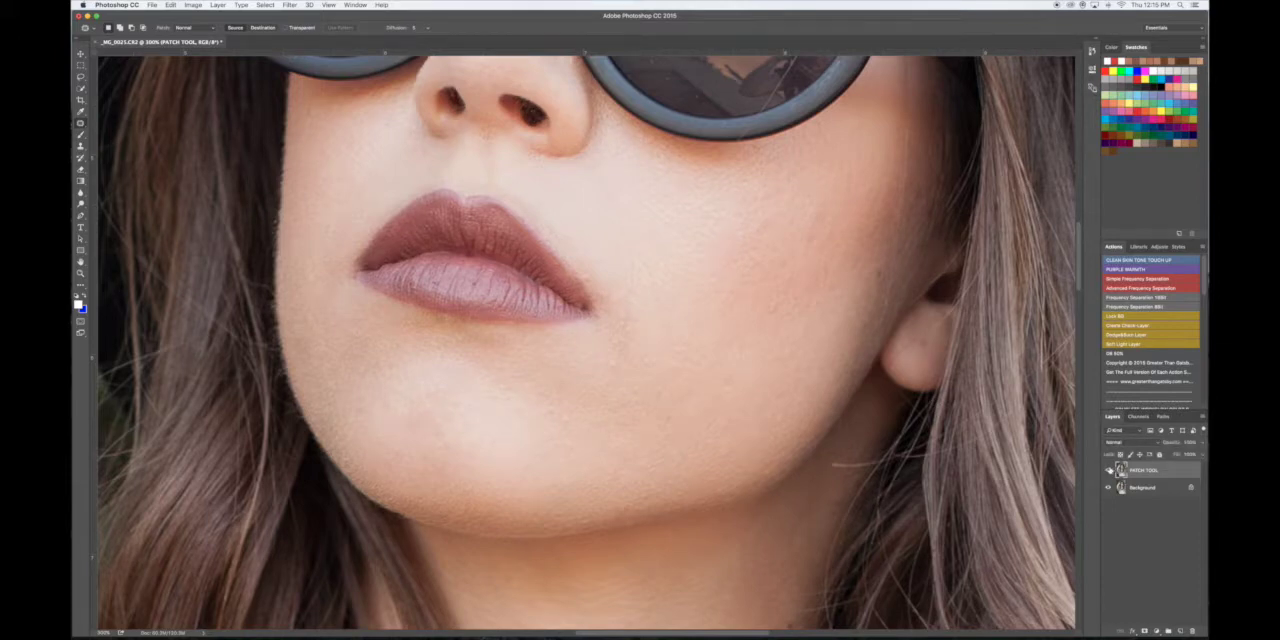
- Compare the face with and without the PATCH TOOL layer's retouching
key(super+minus)
key(super+equal)
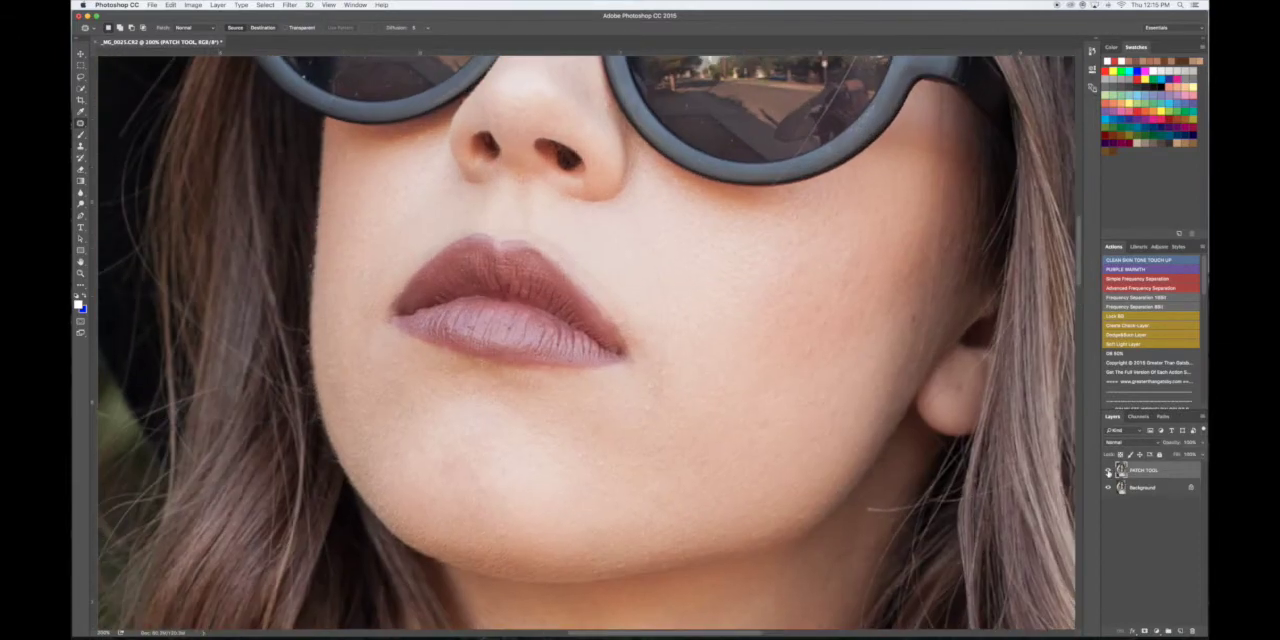
drag(769, 450, 741, 412)
click(1109, 471)
click(1109, 471)
click(1108, 471)
click(1108, 471)
click(1110, 471)
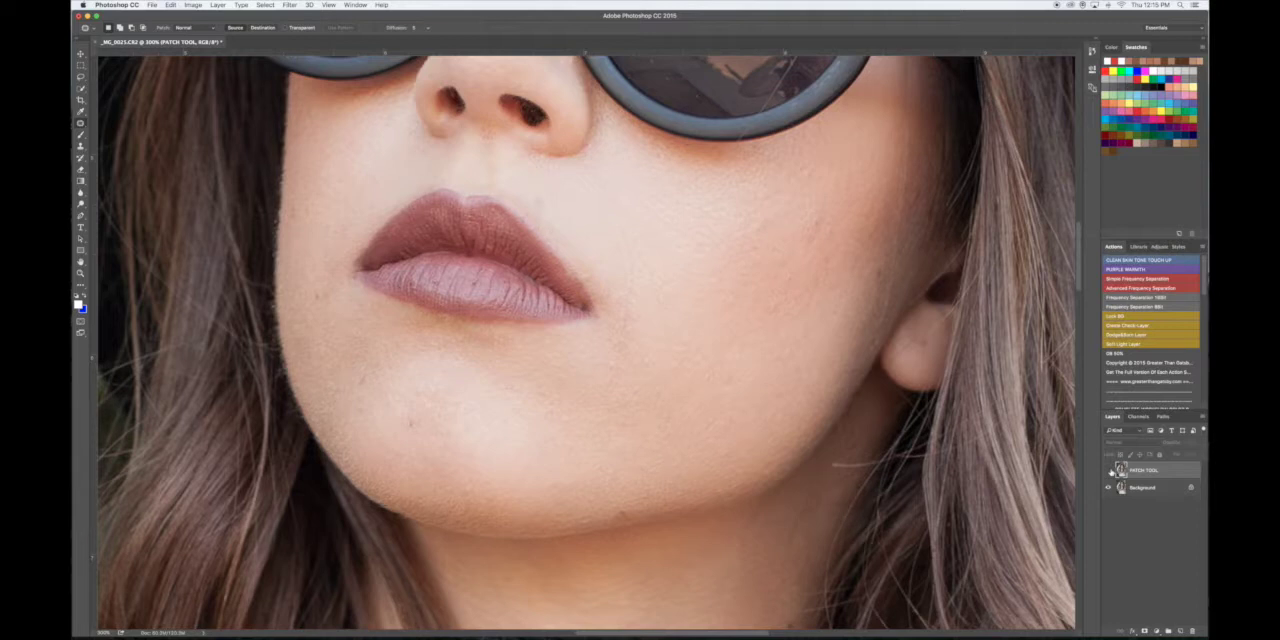
click(1109, 470)
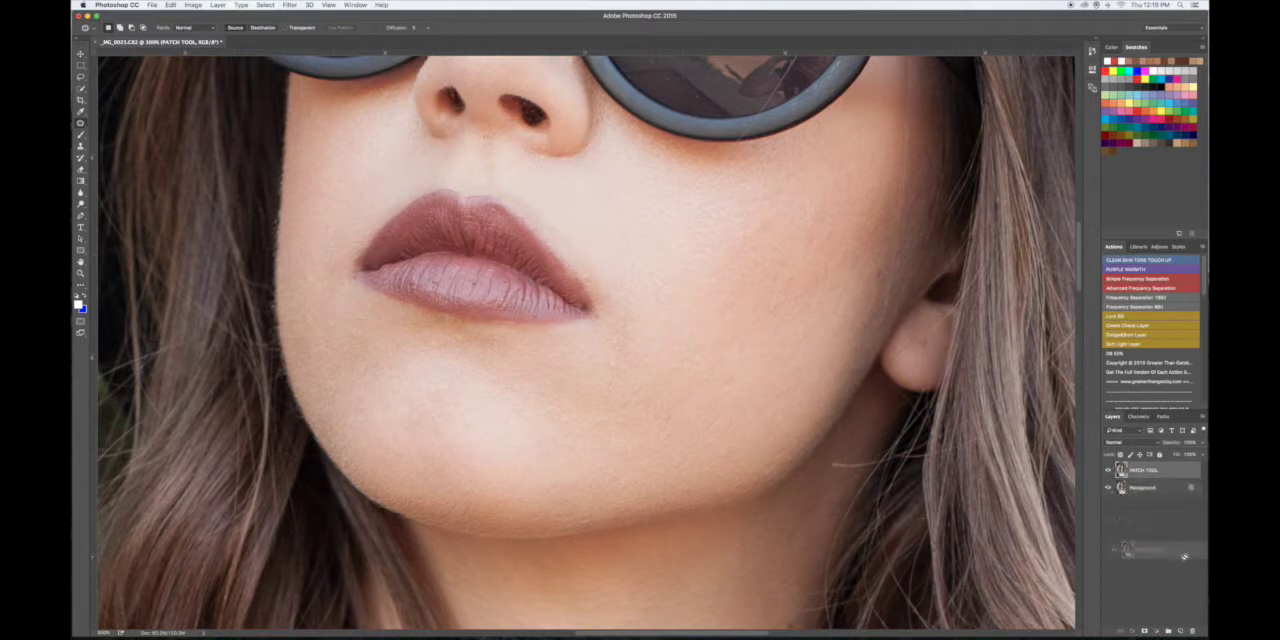
- Replace the PATCH TOOL layer with a fresh copy of the Background layer named SPOT HEALING BRUSH TOOL
drag(1127, 622, 1191, 631)
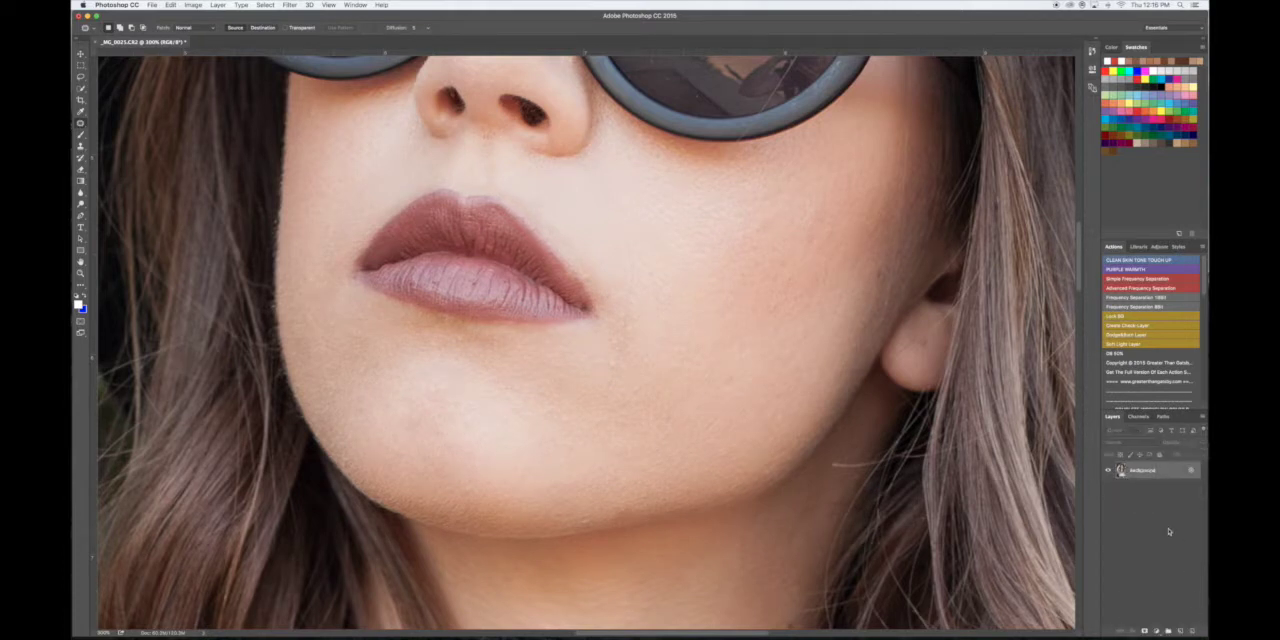
key(super+j)
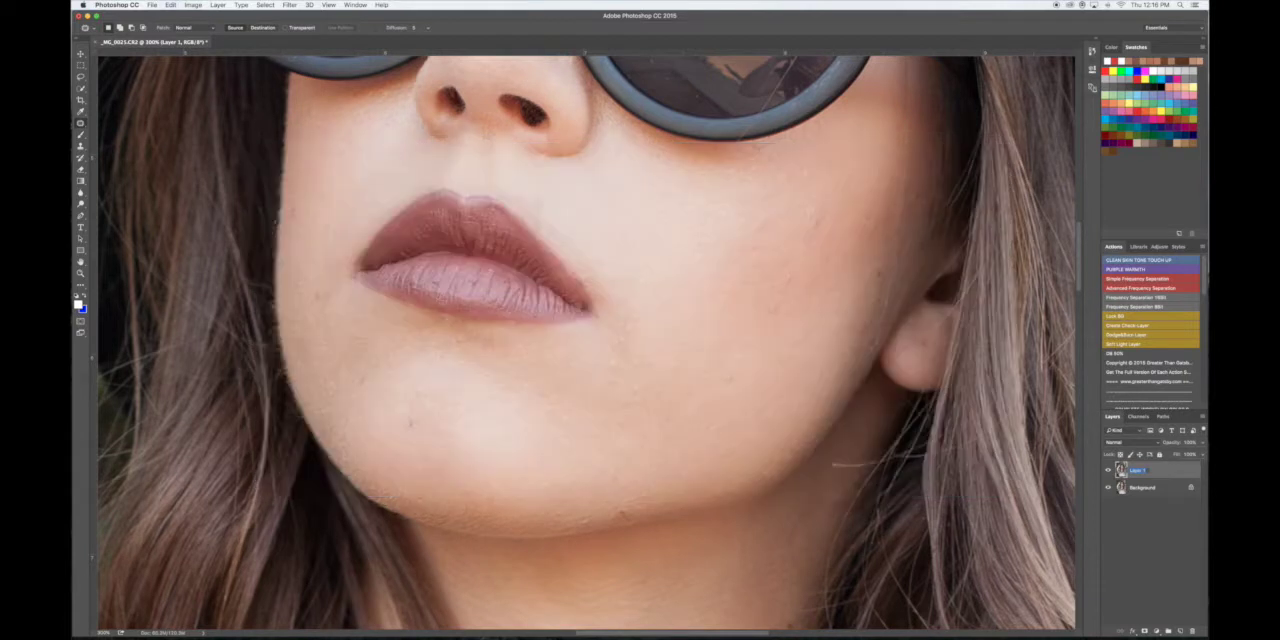
text(HEALING BRUSH TOOL)
key(Return)
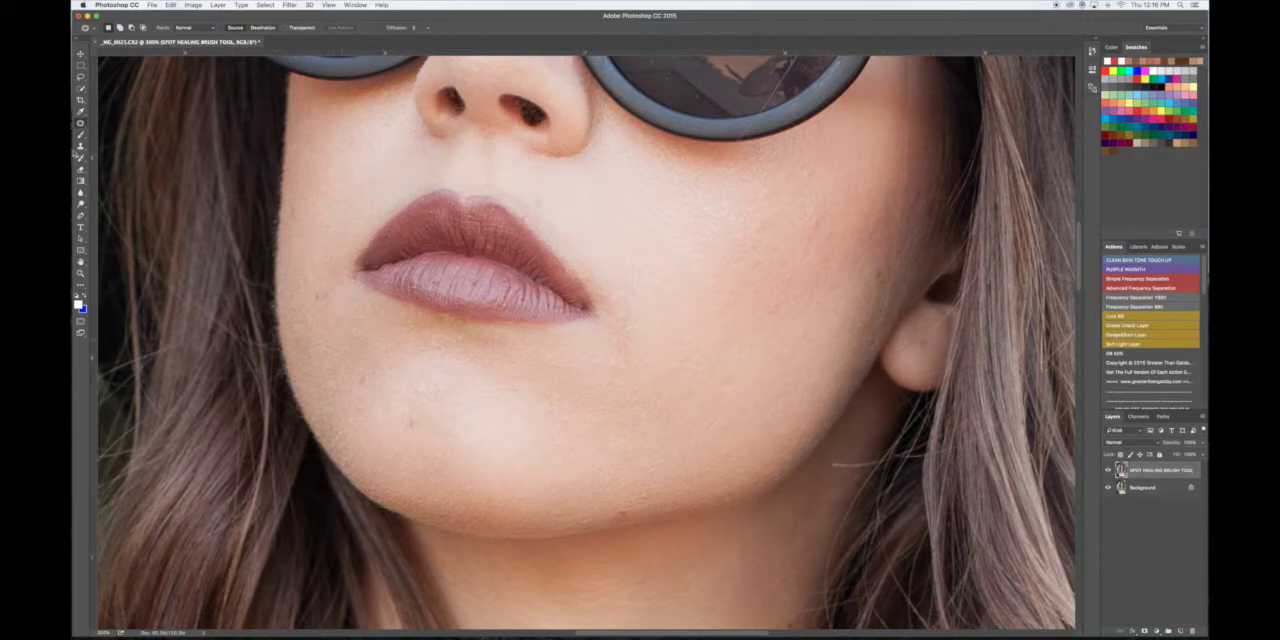
- Heal the small blemish beside the corner of the mouth using the Spot Healing Brush, sized slightly larger than the spot
right_click(81, 124)
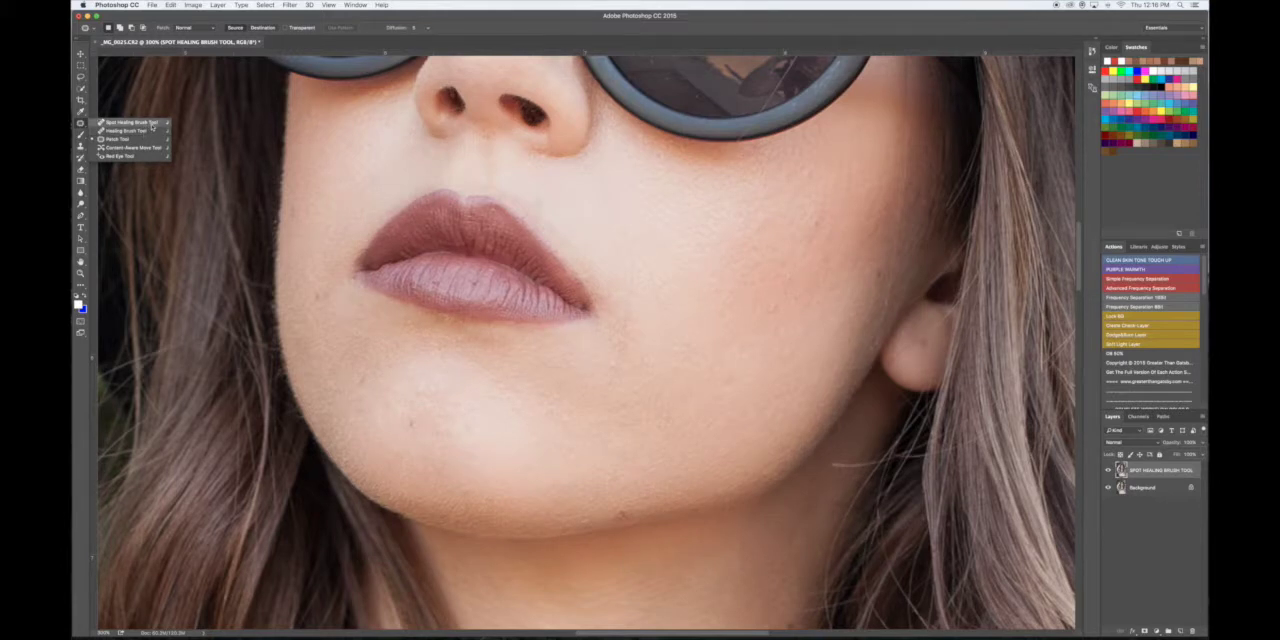
click(152, 126)
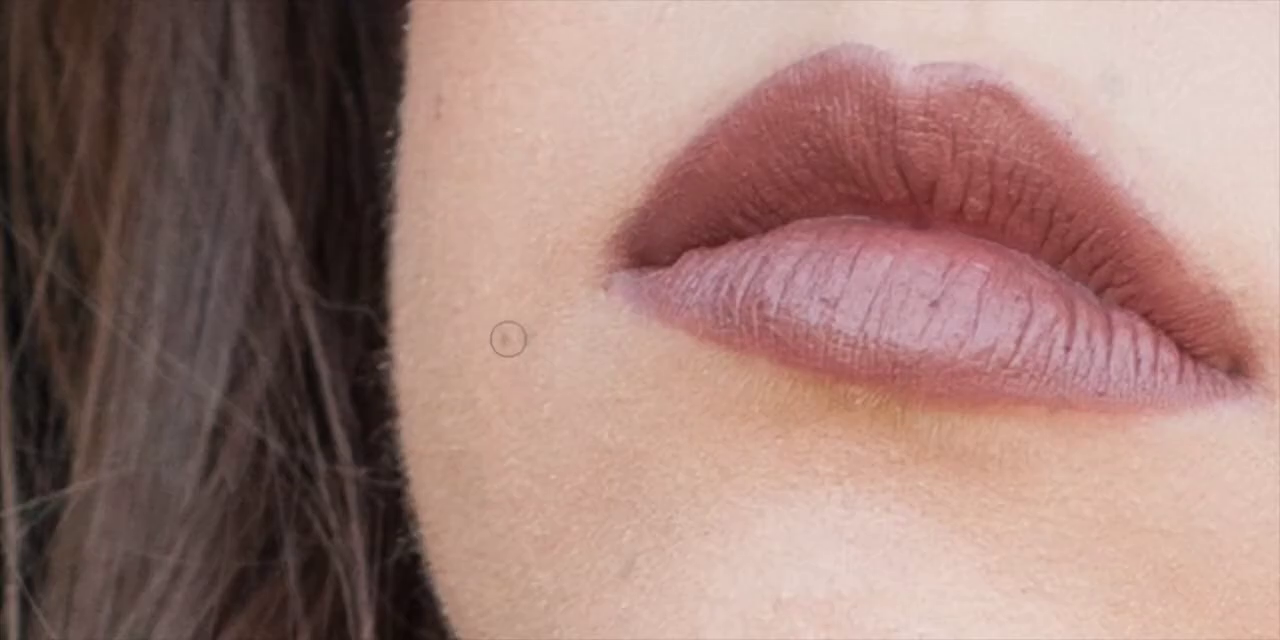
key(bracketright)
key(bracketleft)
key(bracketleft)
key(bracketleft)
key(bracketright)
click(505, 339)
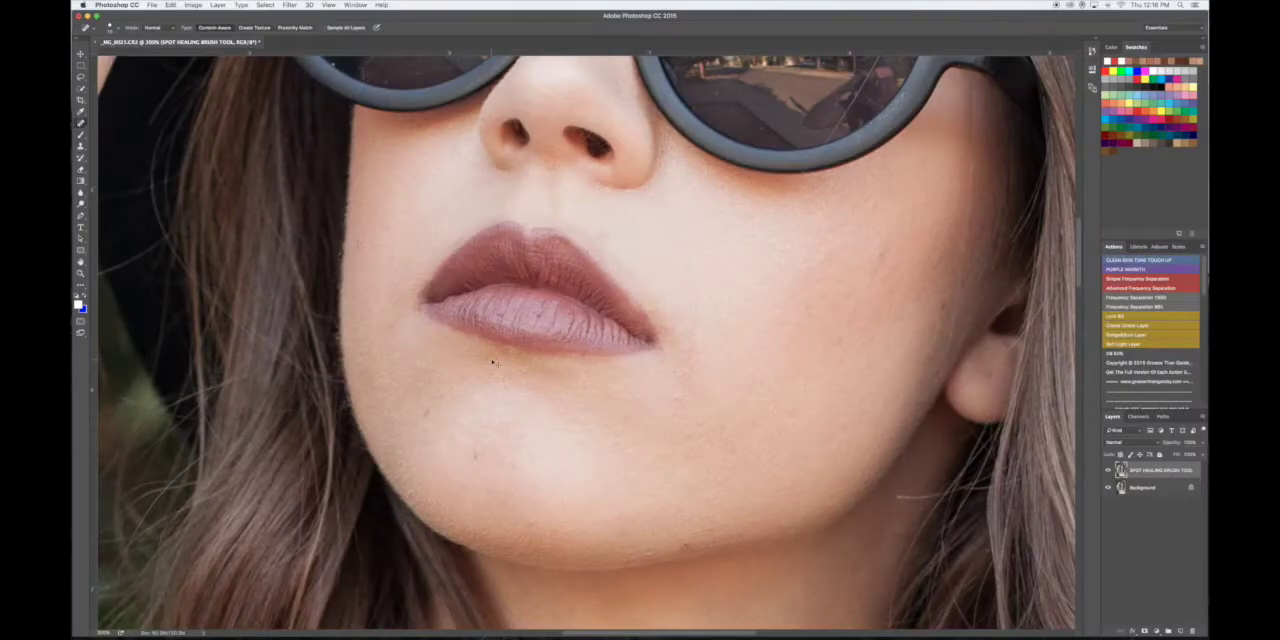
- Examine the healed area beside the mouth up close, comparing it before and after the healing stroke
key(super+plus)
key(super+plus)
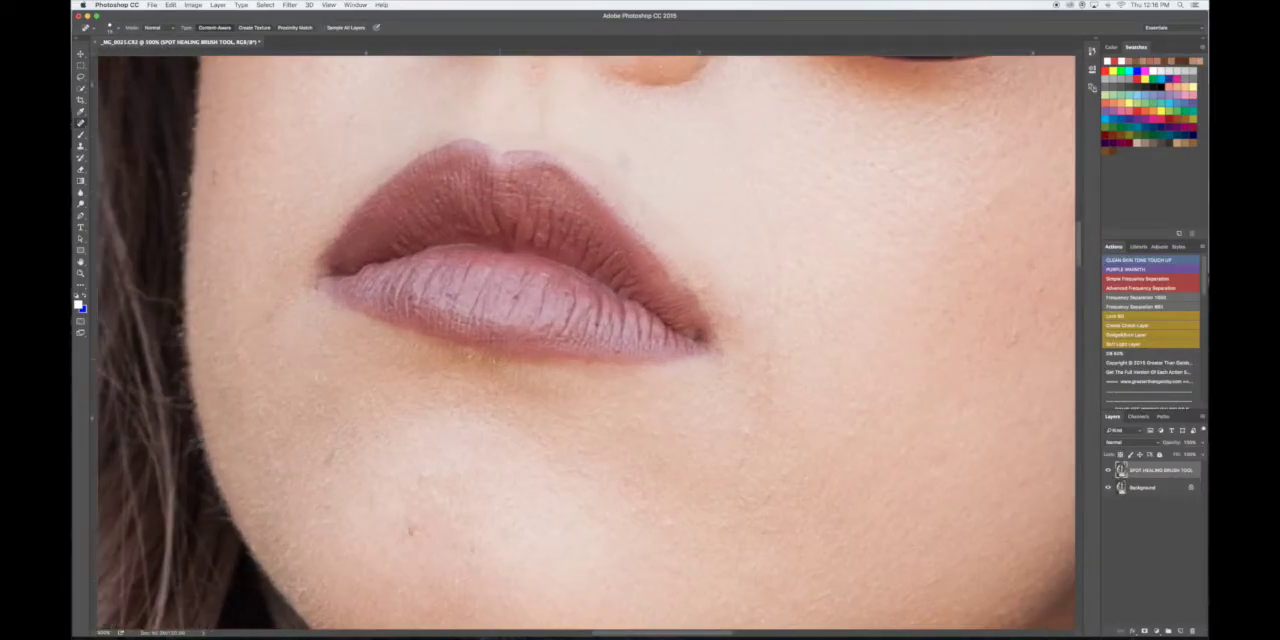
key(super+plus)
key(super+plus)
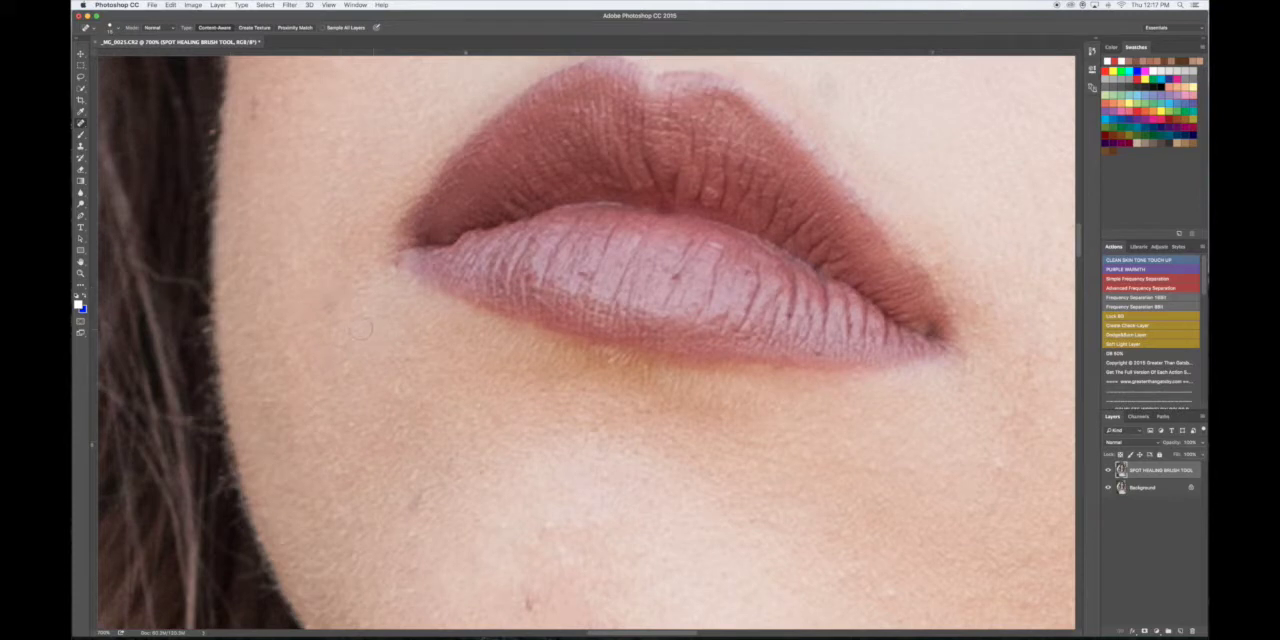
key(super+z)
key(super+z)
key(super+z)
key(super+z)
key(super+z)
key(super+z)
key(super+z)
key(super+z)
- Heal the small spots on the chin below the lips with the Spot Healing Brush
key(super+minus)
key(super+minus)
key(super+minus)
key(super+minus)
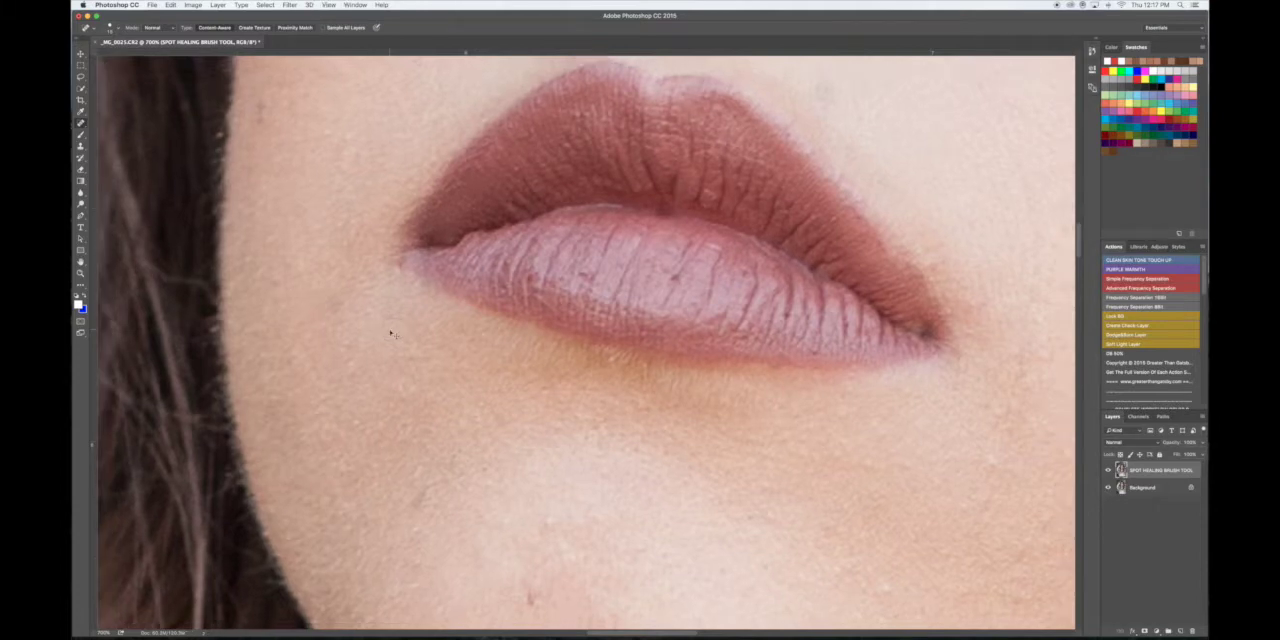
key(super+minus)
key(super+minus)
key(super+minus)
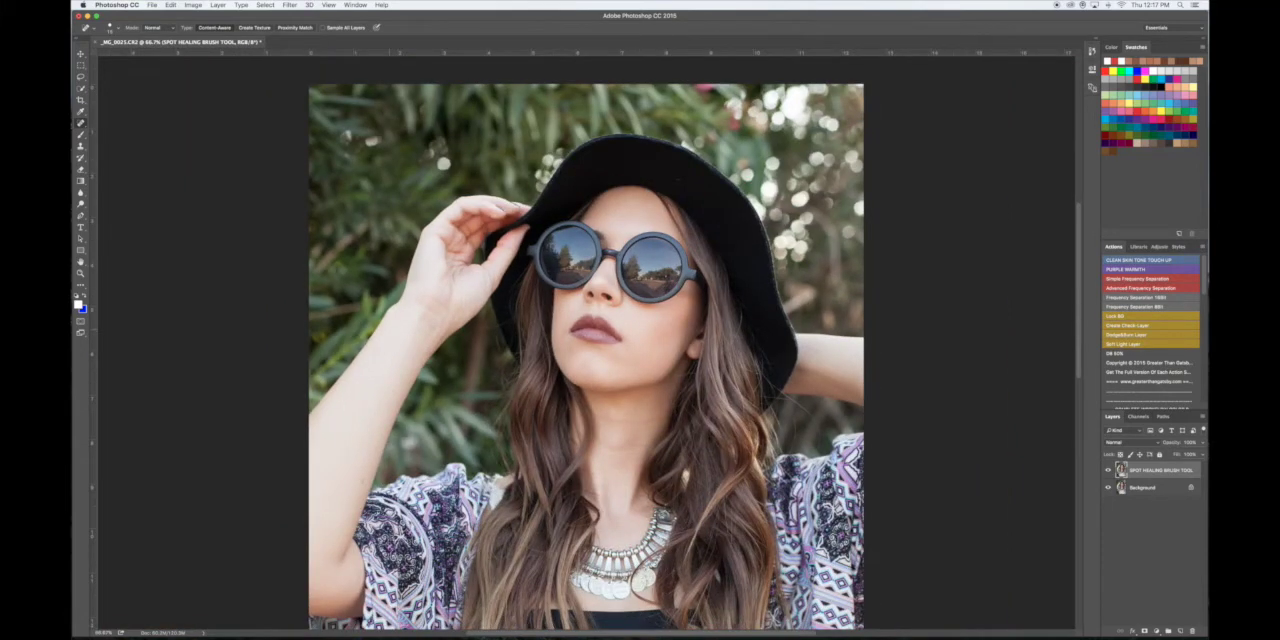
key(super+plus)
key(super+plus)
key(super+plus)
key(super+plus)
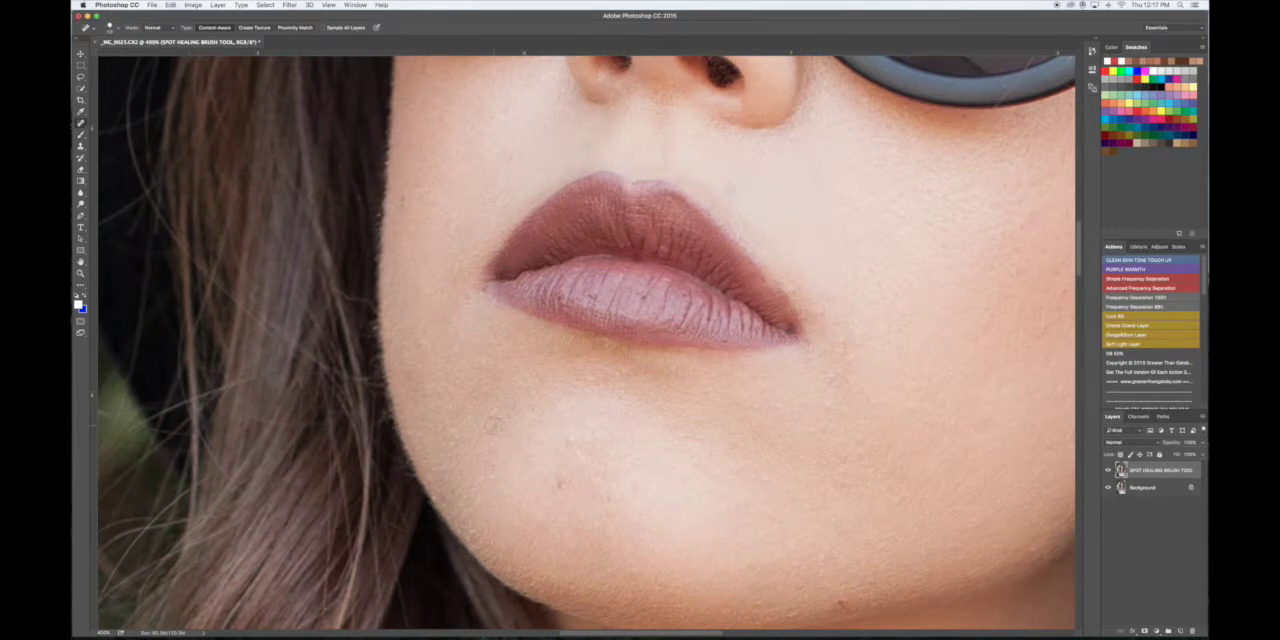
click(507, 418)
scroll(677, 486, right, 3)
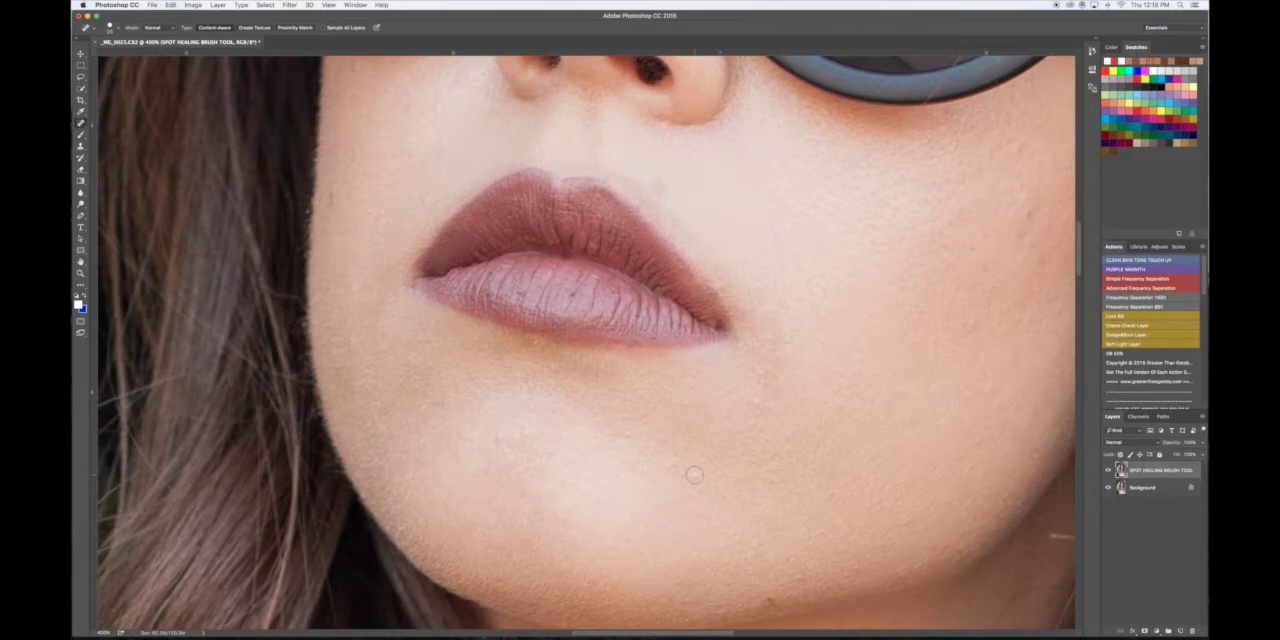
- Heal the white specks and dust marks on both sunglass lenses with the Spot Healing Brush
scroll(694, 474, right, 2)
scroll(583, 476, right, 6)
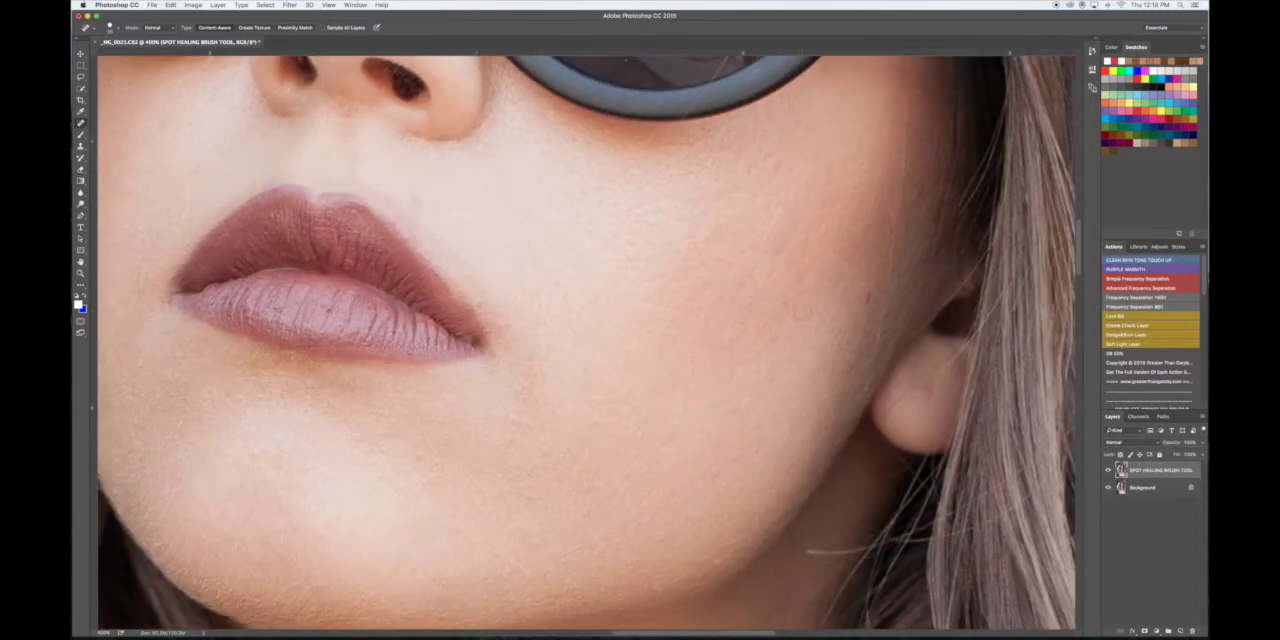
scroll(870, 297, up, 10)
scroll(870, 297, left, 5)
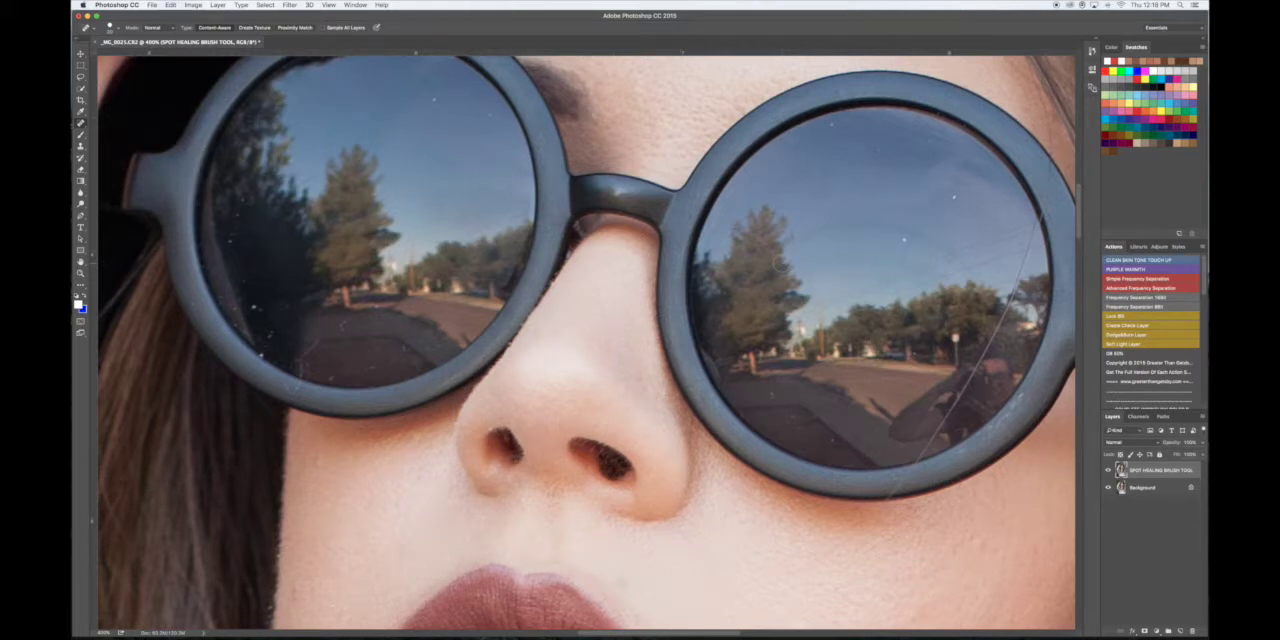
scroll(780, 262, down, 2)
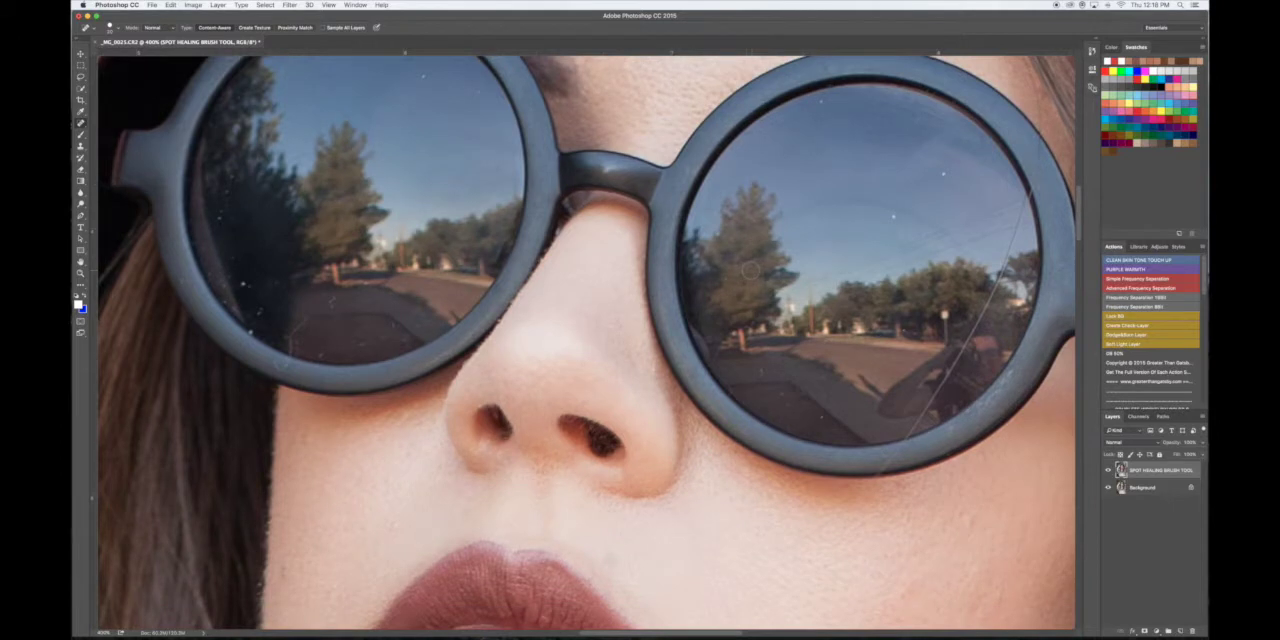
scroll(751, 270, up, 8)
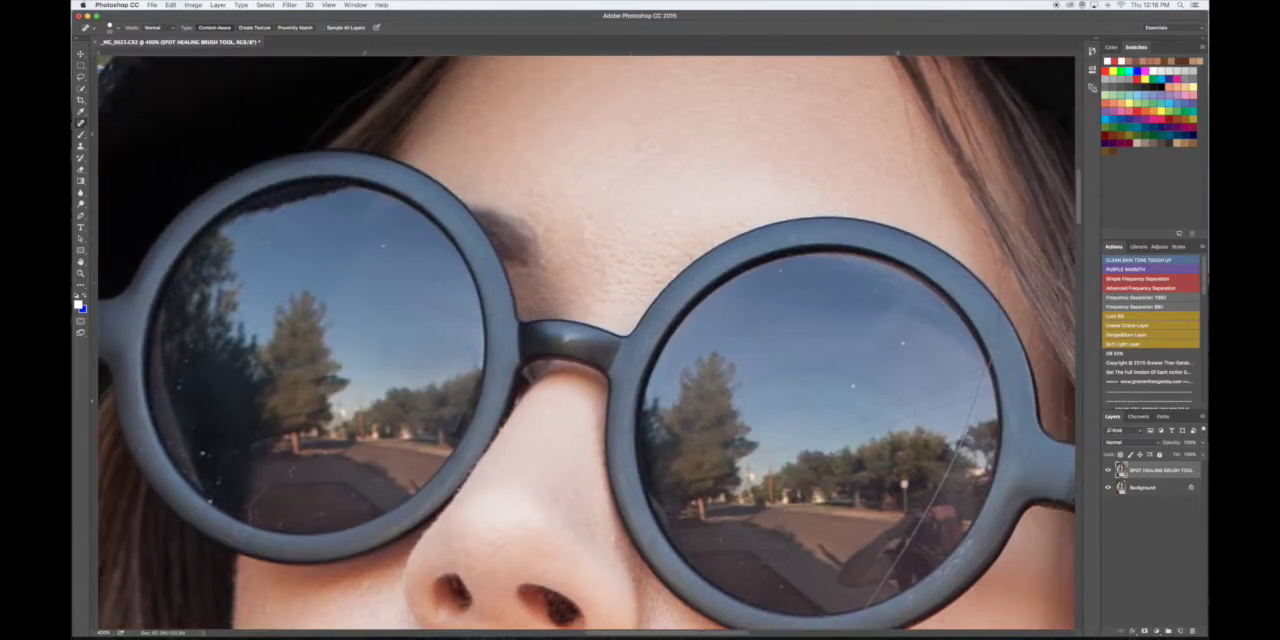
click(383, 245)
drag(181, 377, 188, 397)
click(207, 455)
click(214, 472)
click(250, 528)
click(322, 513)
click(828, 297)
drag(838, 300, 759, 440)
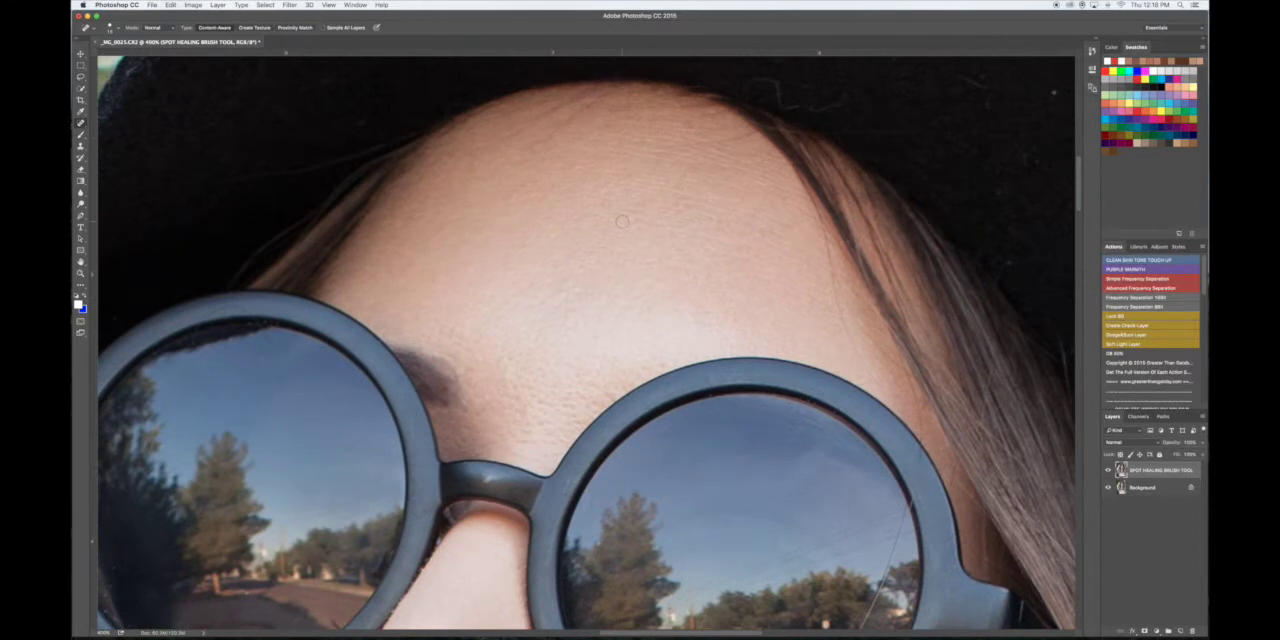
- Heal the small spots on the side of the nose and the skin between the nose and upper lip
scroll(623, 220, down, 5)
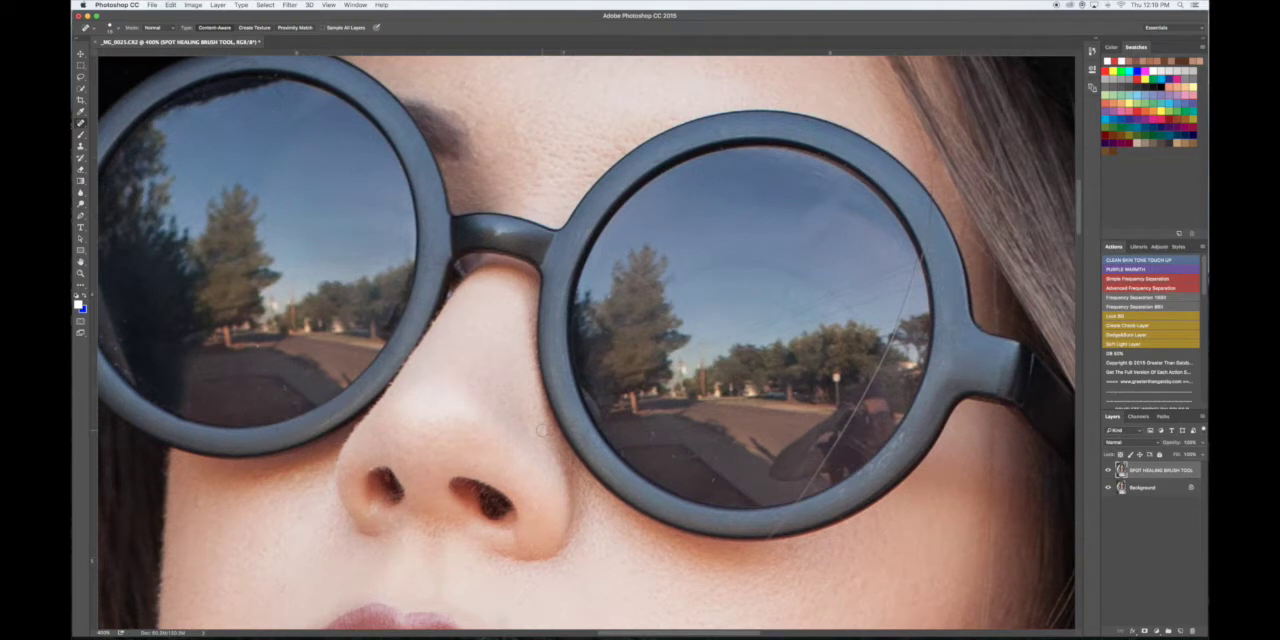
click(541, 430)
click(546, 432)
scroll(652, 435, down, 5)
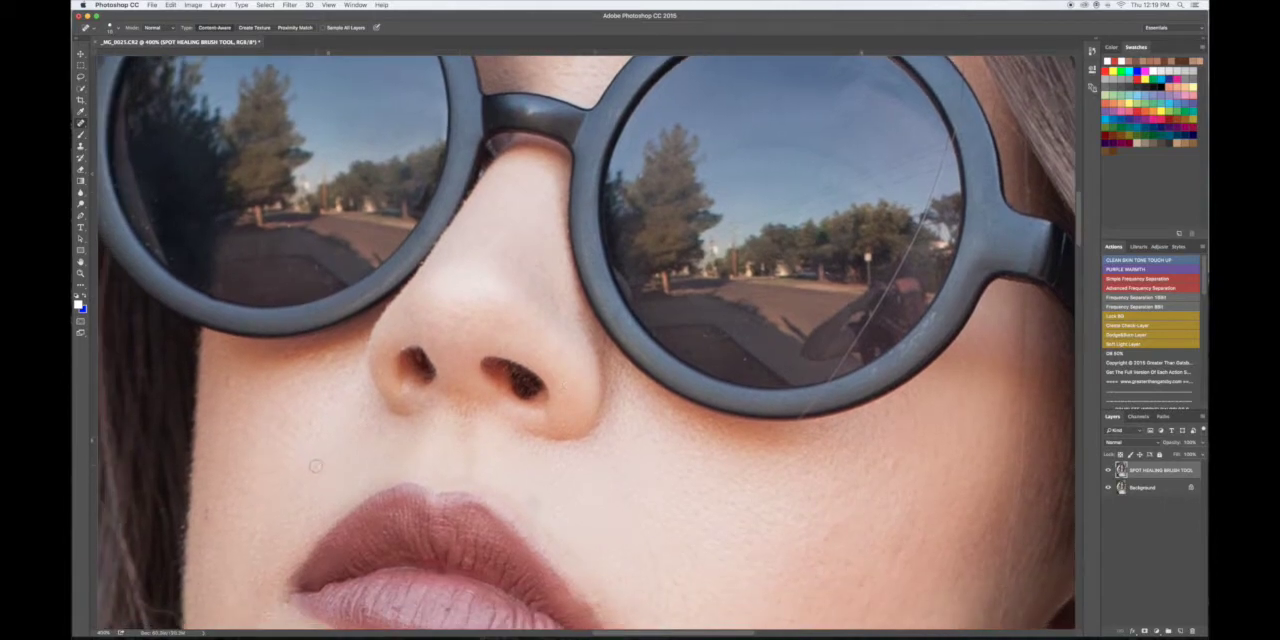
click(315, 466)
scroll(315, 466, down, 3)
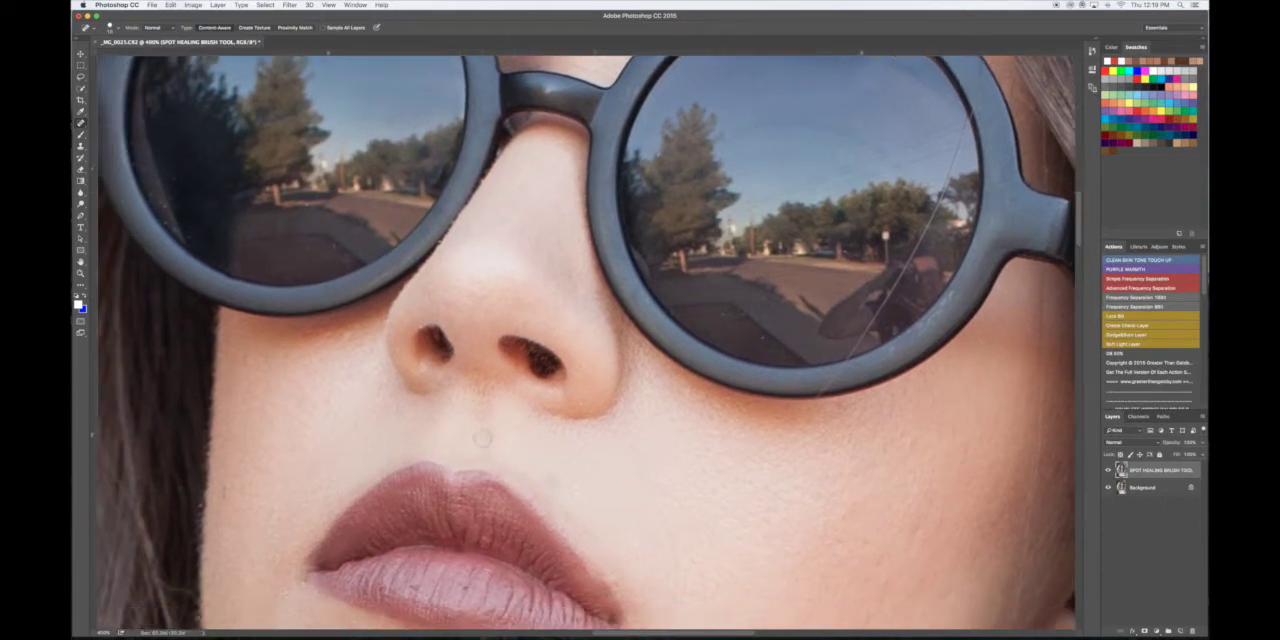
click(589, 422)
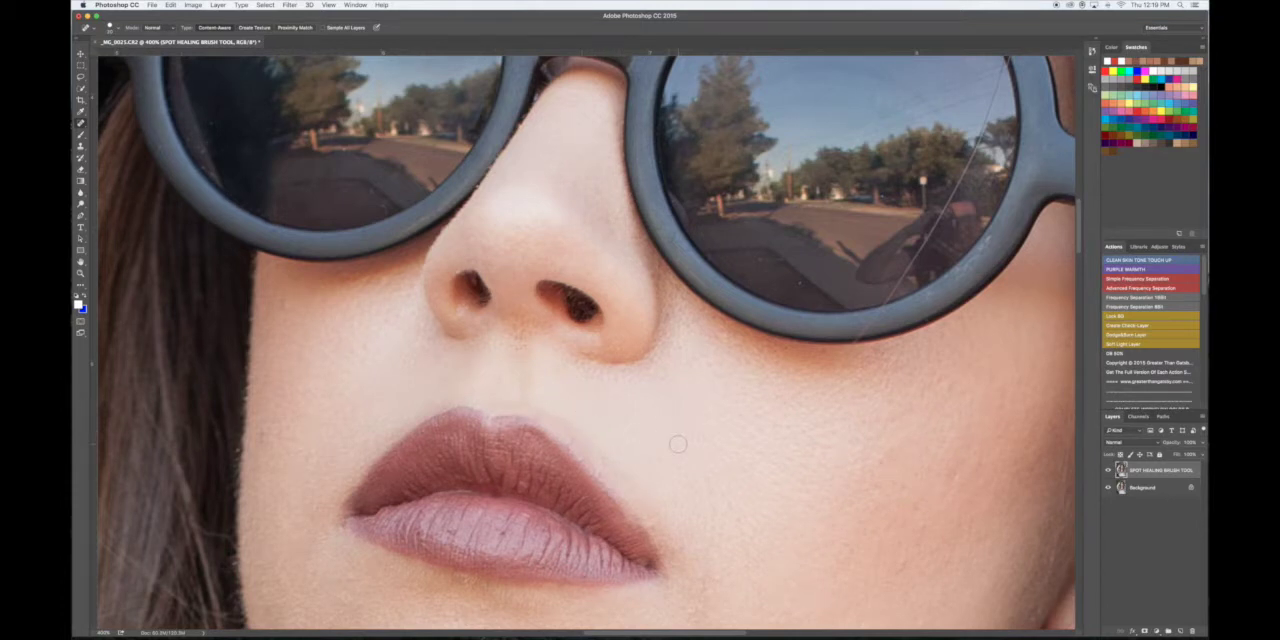
- Compare the portrait before and after by switching the SPOT HEALING BRUSH TOOL layer's visibility at a wider view
click(1108, 470)
key(super+minus)
key(super+minus)
click(1108, 470)
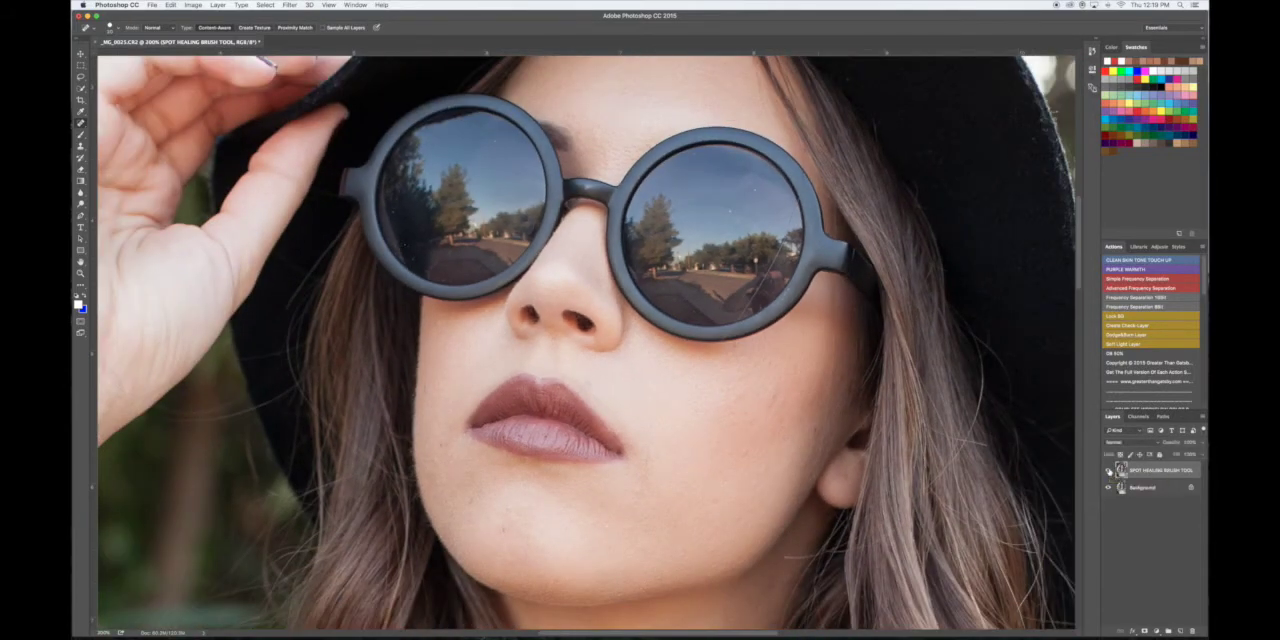
click(1108, 470)
click(1108, 470)
click(1108, 470)
click(1108, 470)
click(1108, 470)
click(1108, 470)
click(1108, 471)
click(1108, 471)
click(1108, 471)
click(1108, 471)
click(1108, 471)
click(1108, 471)
click(1108, 471)
click(1108, 471)
click(1108, 471)
- Replace the SPOT HEALING BRUSH TOOL layer with a fresh copy of the Background layer named CLONE STAMP
drag(1185, 468, 1192, 629)
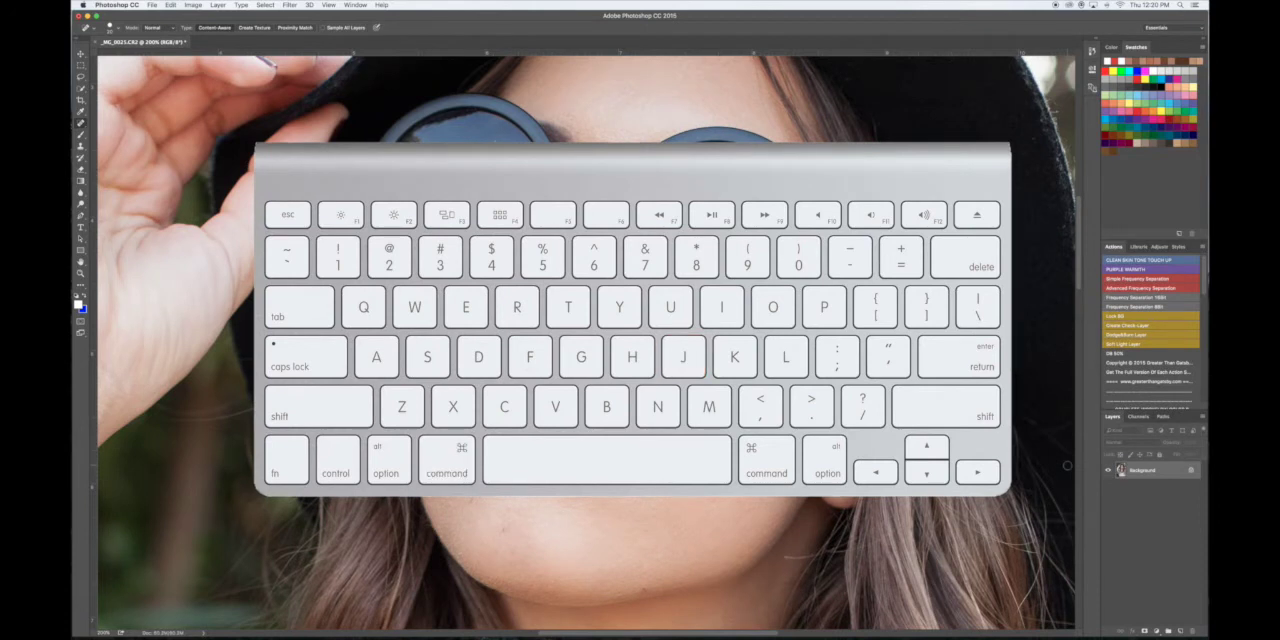
key(super+j)
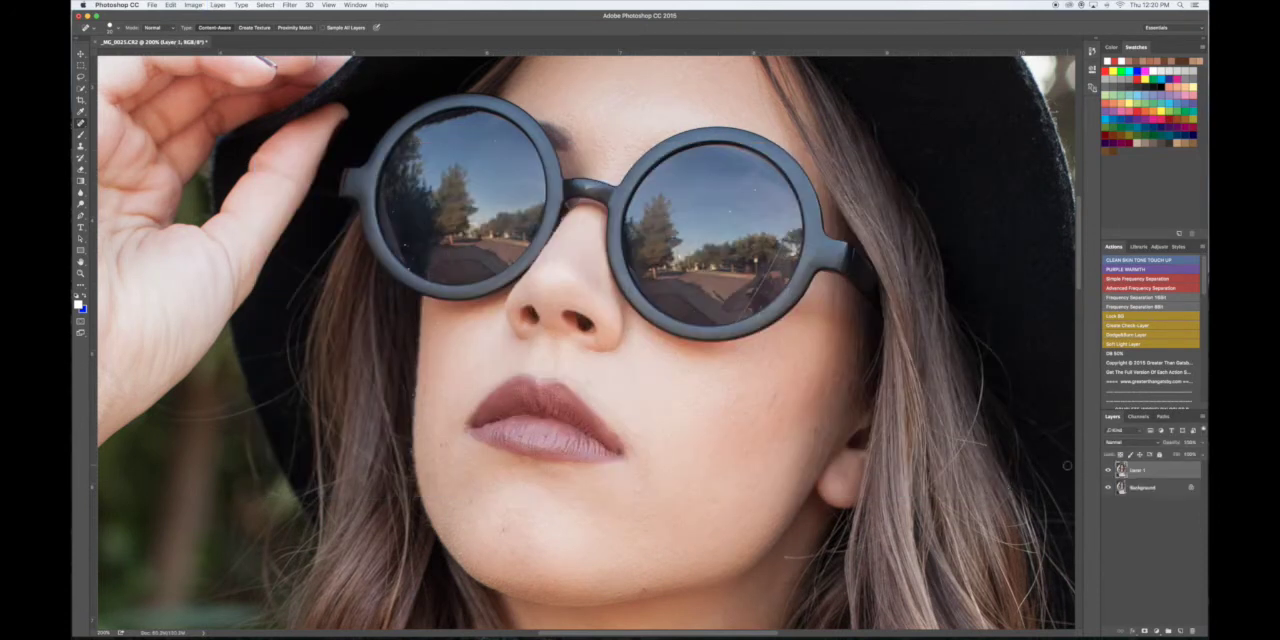
text(He)
key(Return)
- Activate the Clone Stamp tool and set its brush hardness and flow to 100%
click(81, 147)
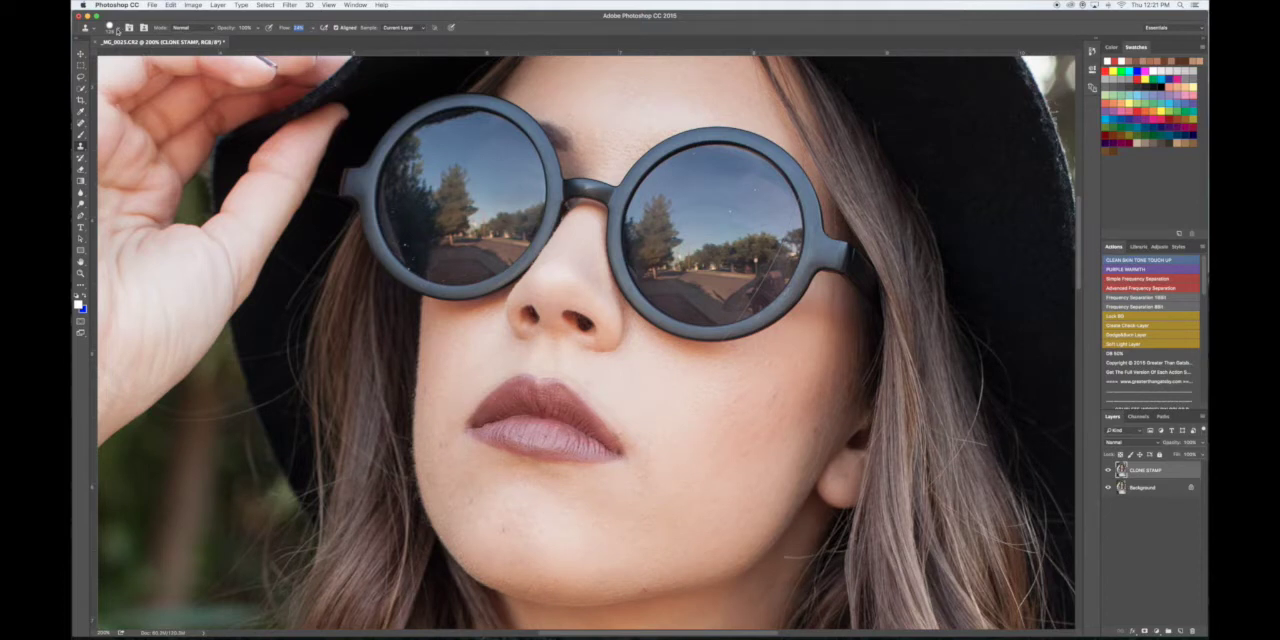
click(120, 30)
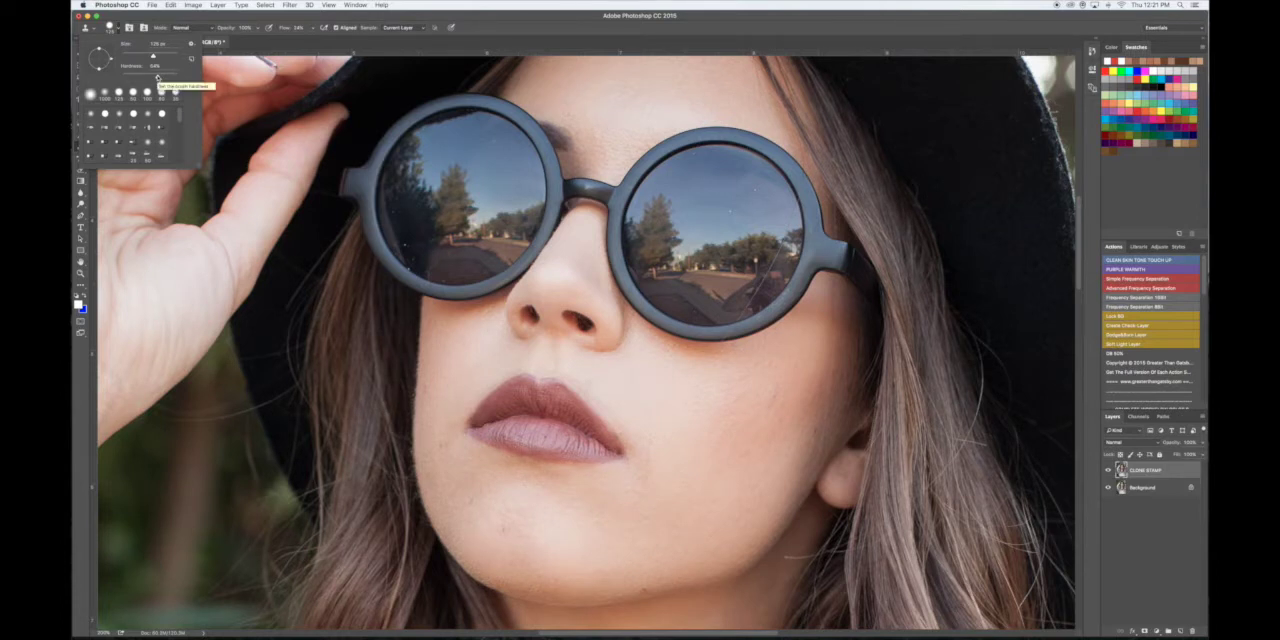
drag(158, 78, 154, 78)
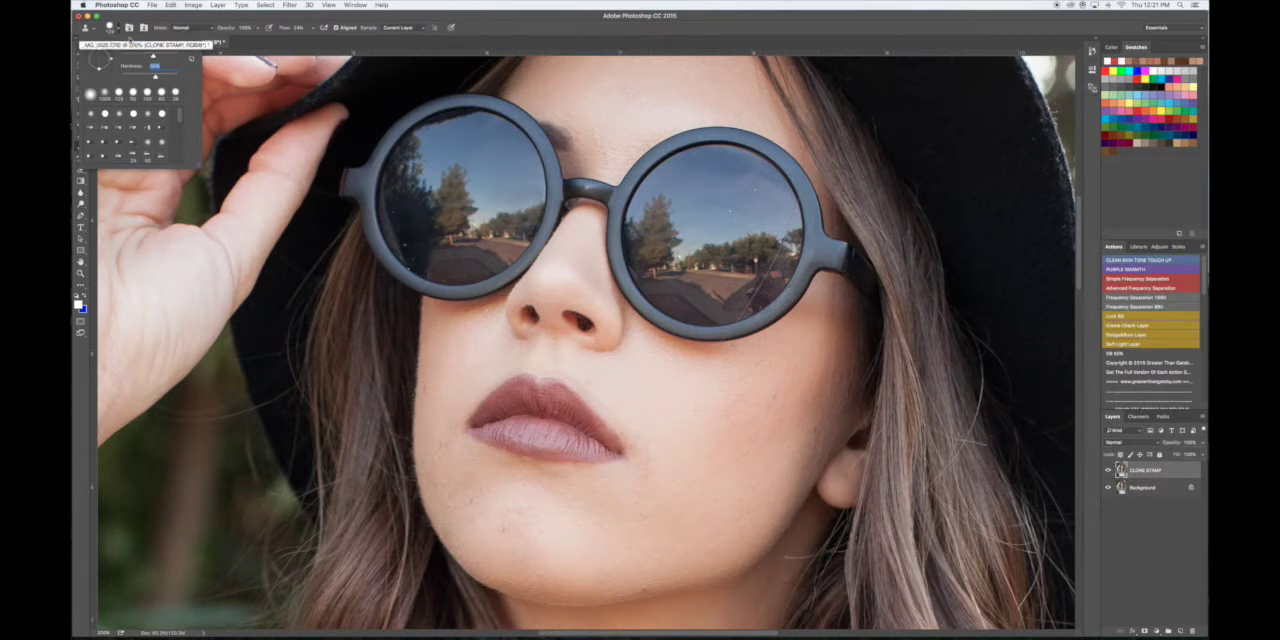
drag(156, 78, 222, 82)
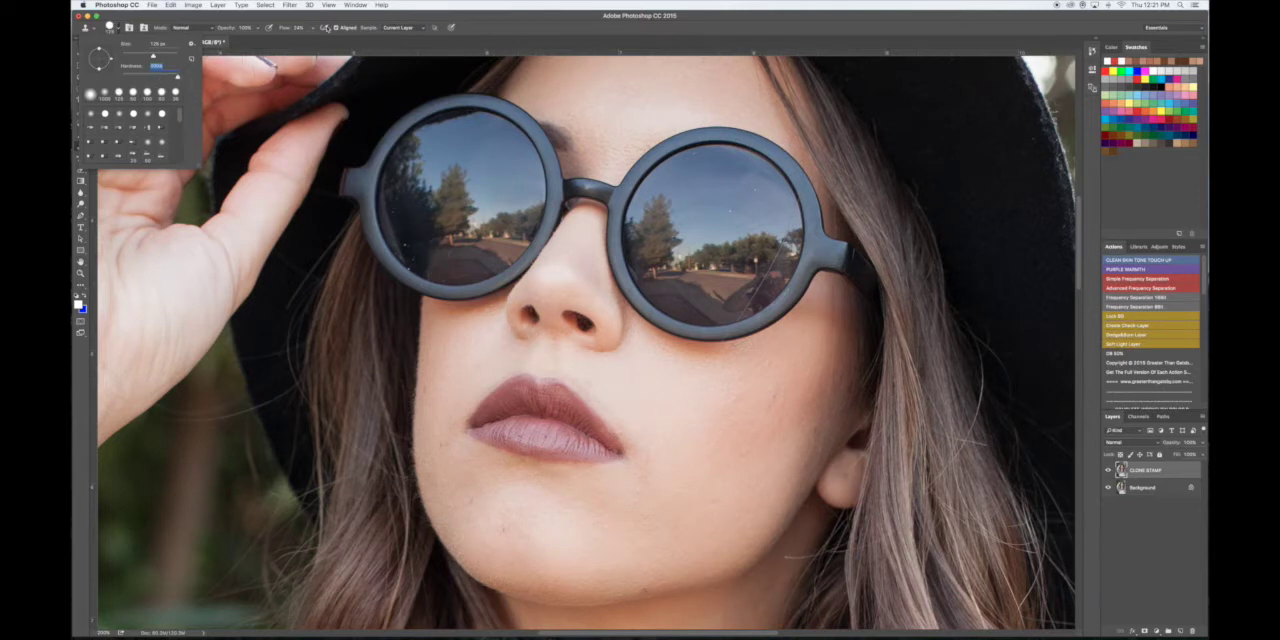
key(Return)
drag(343, 40, 369, 43)
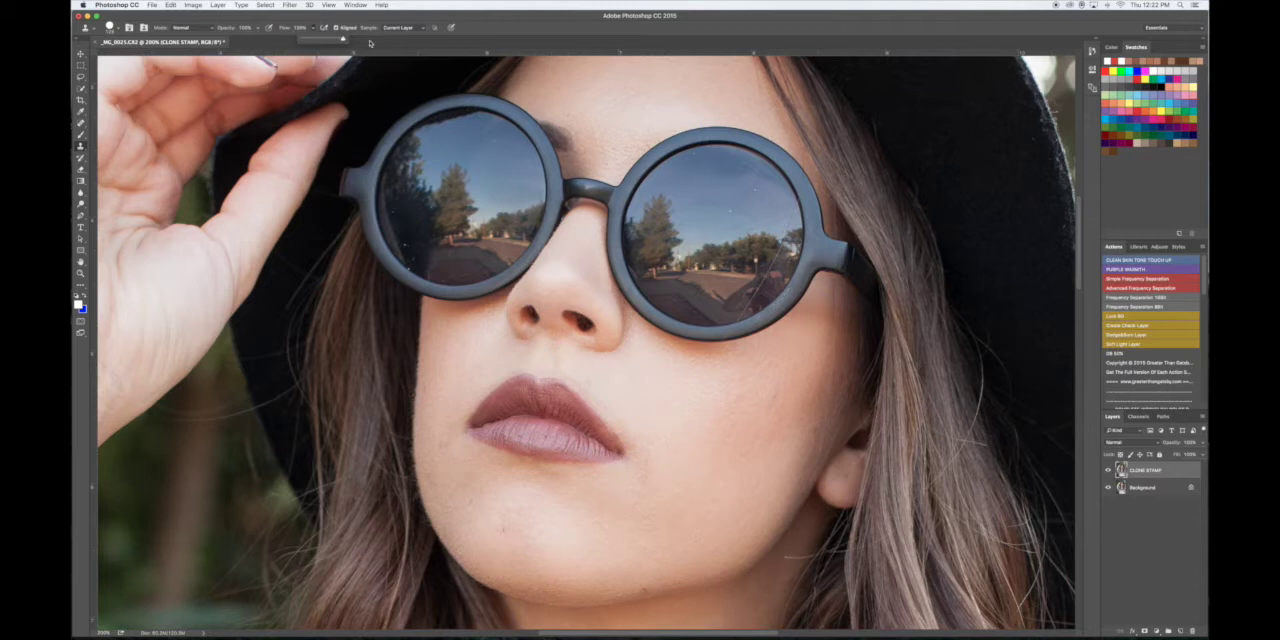
click(305, 19)
- Keep the Clone Stamp's sampling on Current Layer and its blending mode on Normal
click(408, 30)
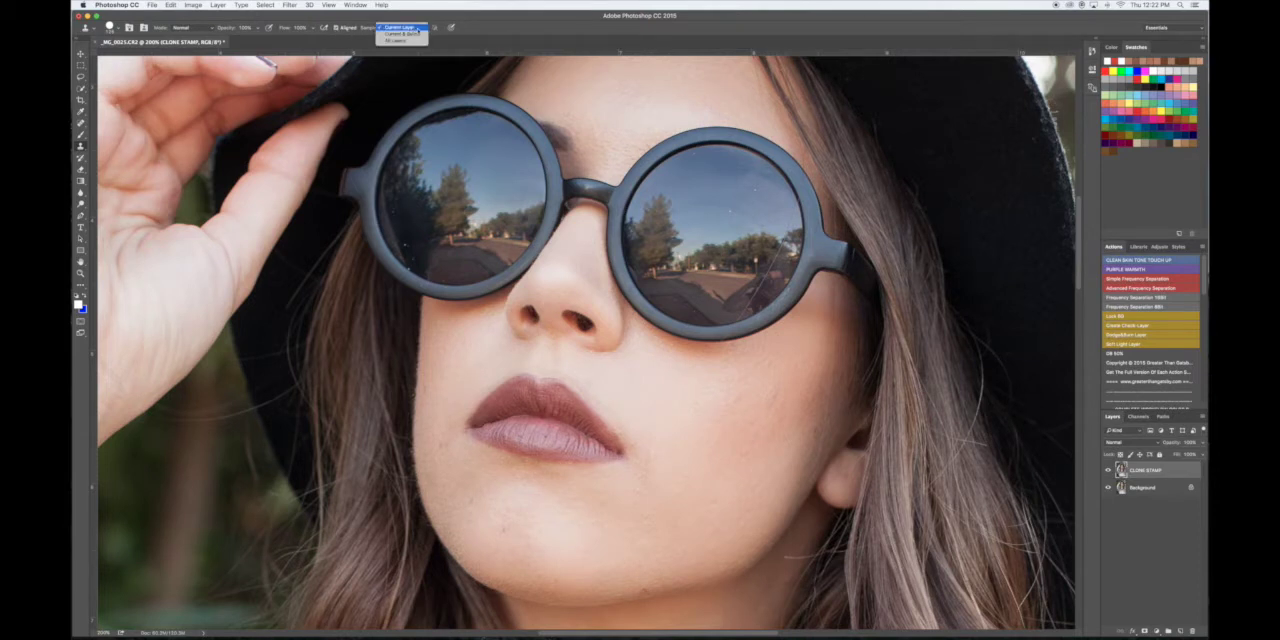
click(418, 28)
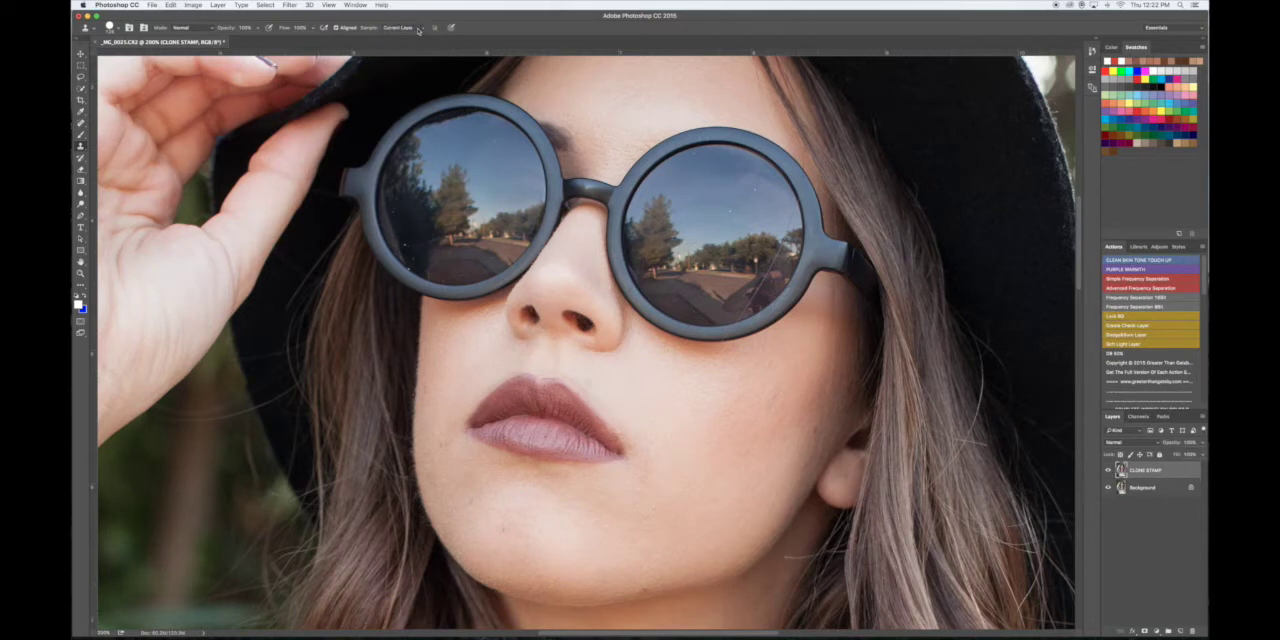
click(190, 29)
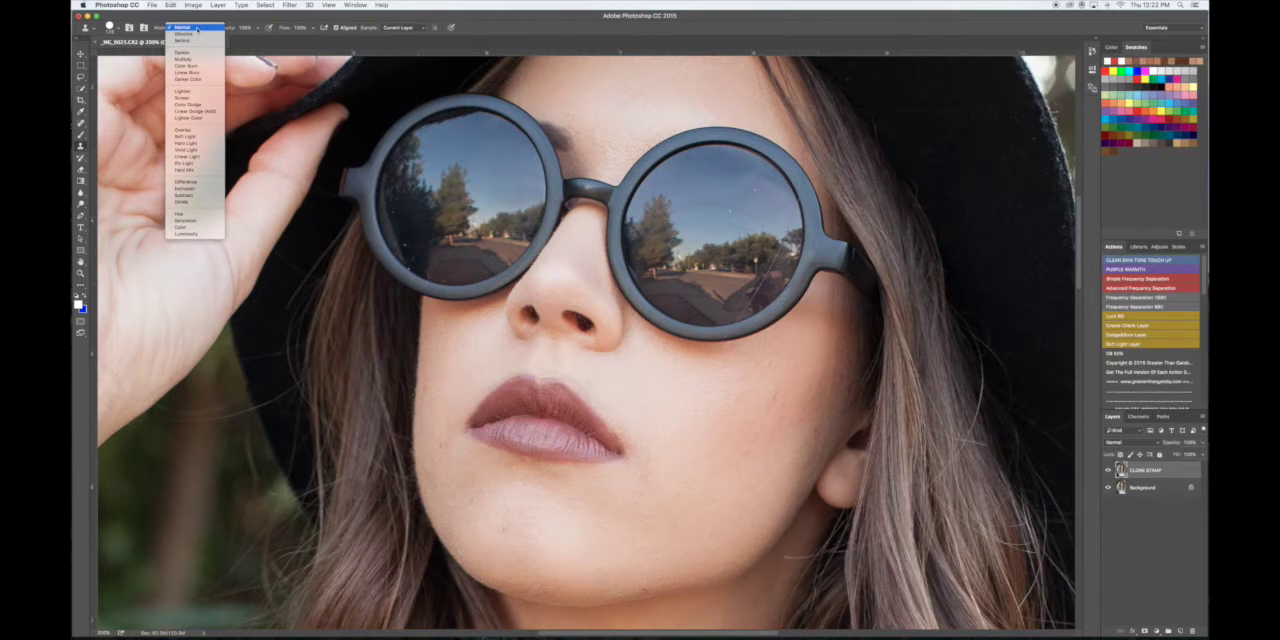
click(195, 29)
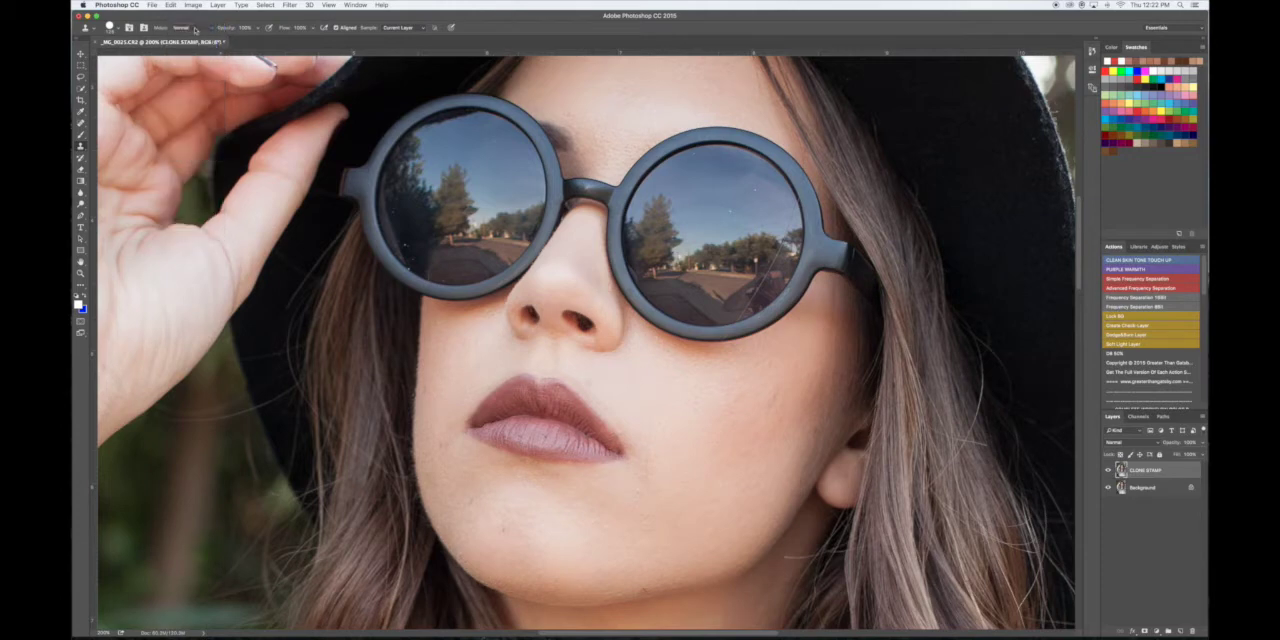
- Shrink the Clone Stamp brush to suit the small blemish on the chin's lower edge
scroll(680, 360, down, 3)
scroll(680, 360, up, 5)
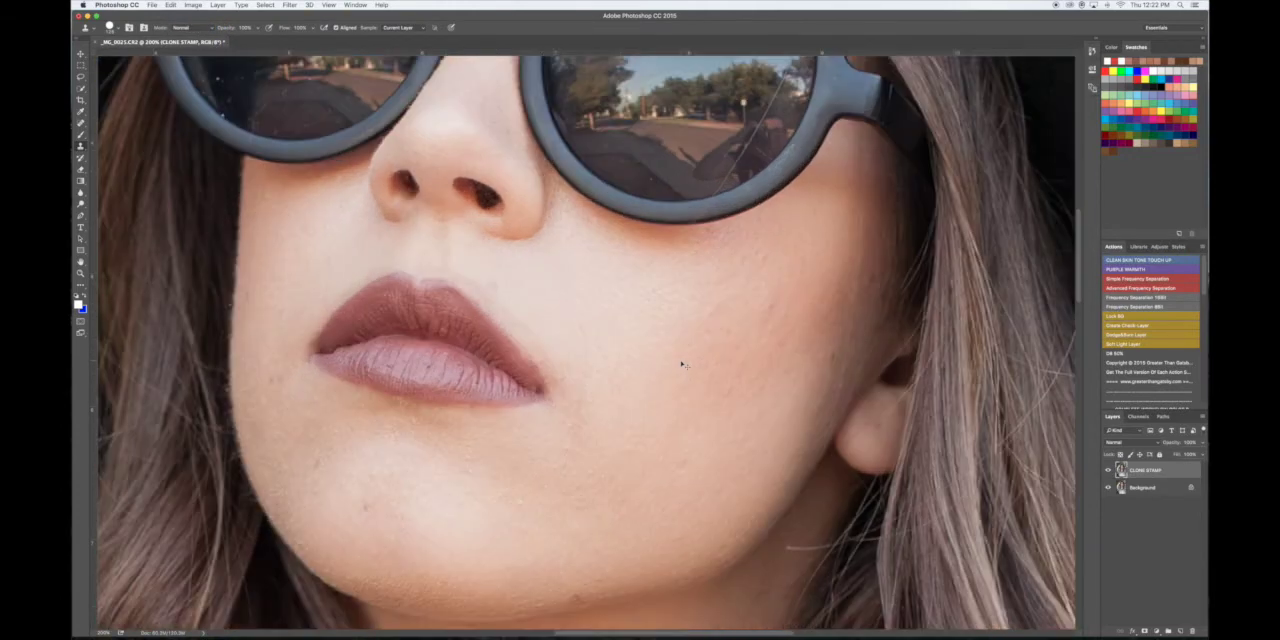
scroll(693, 360, down, 5)
scroll(693, 360, left, 2)
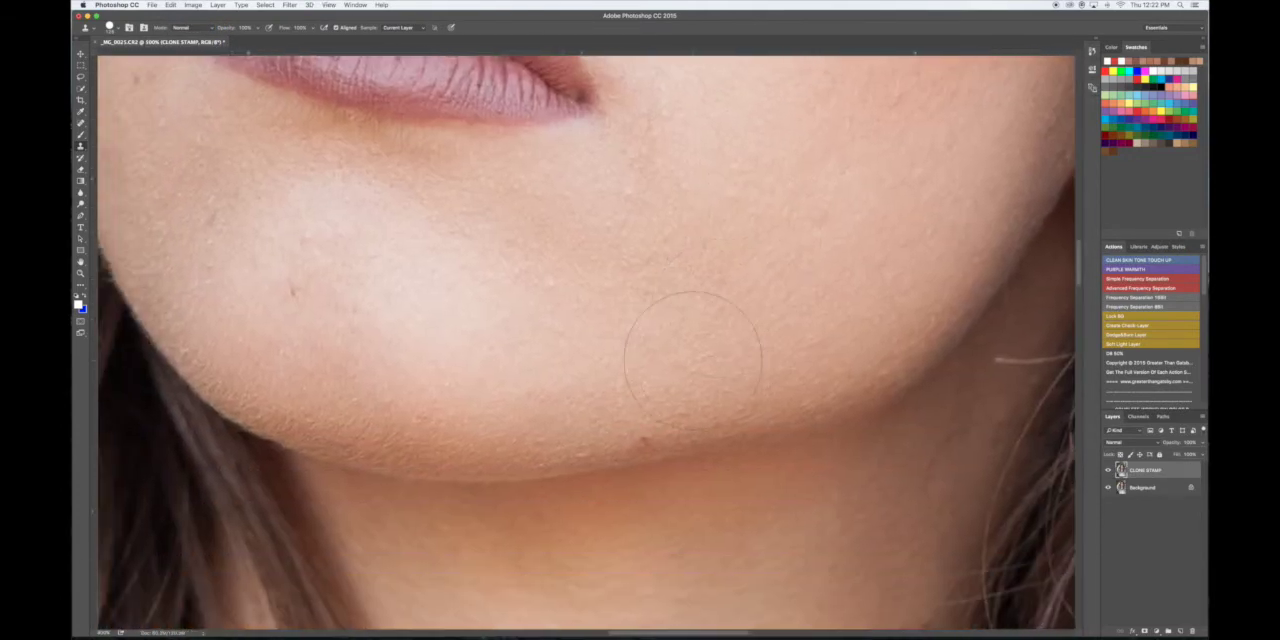
key(bracketleft)
key(bracketleft)
key(bracketleft)
key(bracketleft)
key(bracketleft)
key(bracketleft)
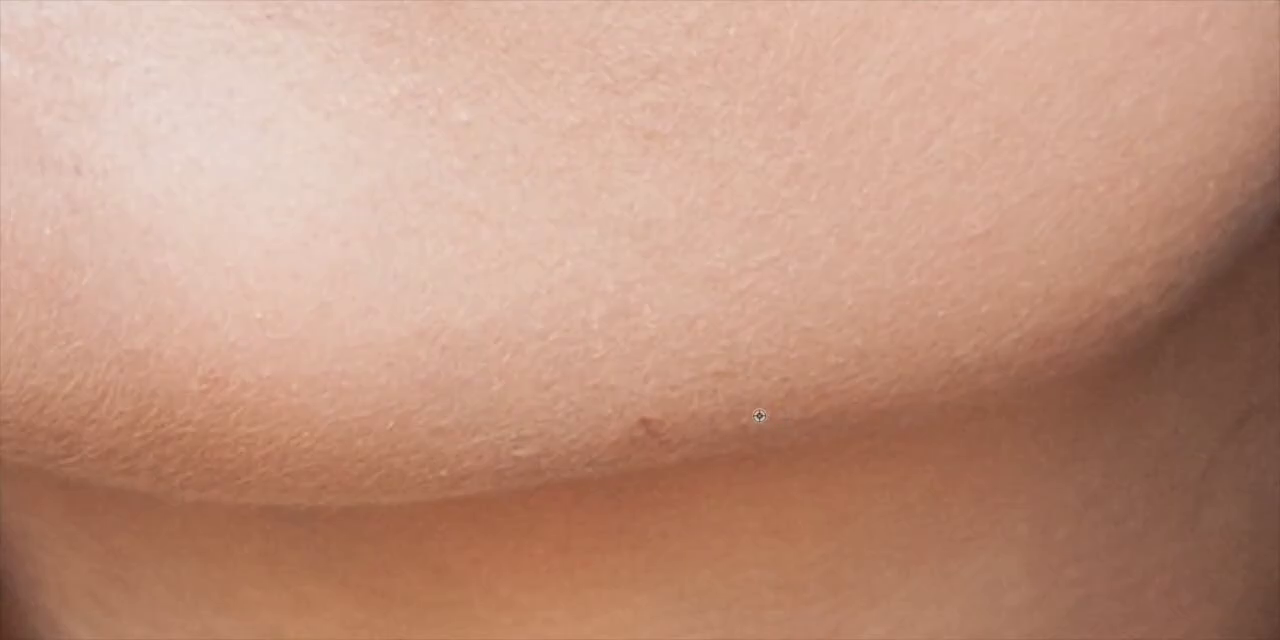
- Try to cover the blemish on the chin's lower edge with skin cloned from beside it
alt+click(759, 416)
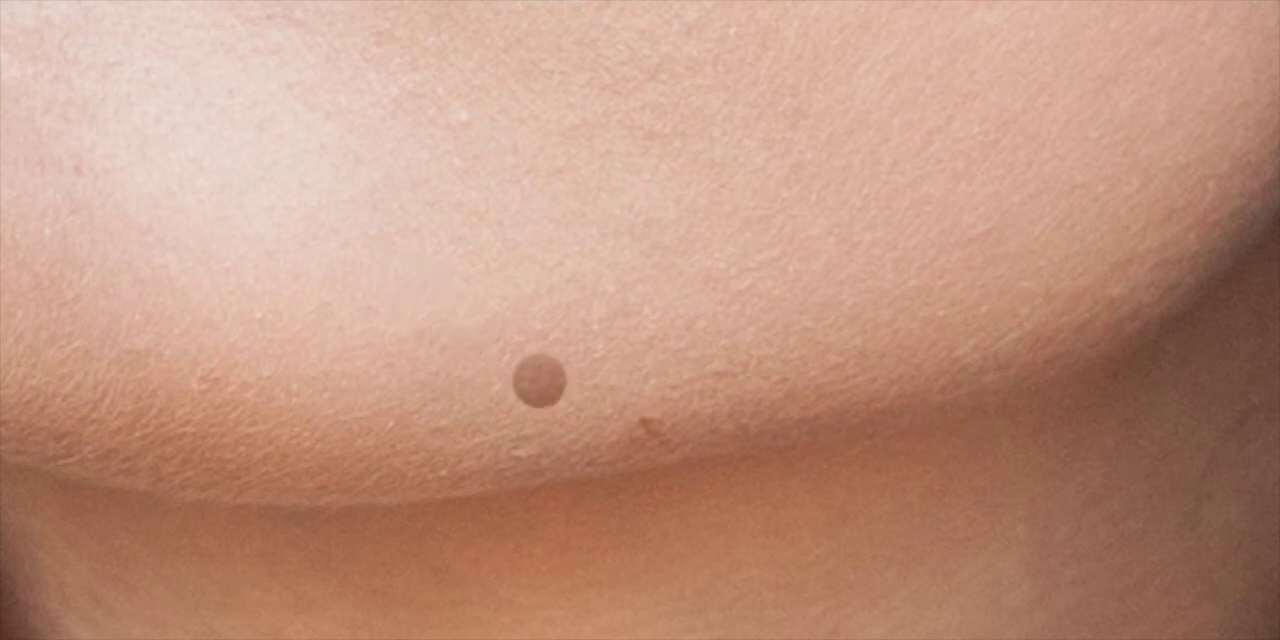
click(540, 381)
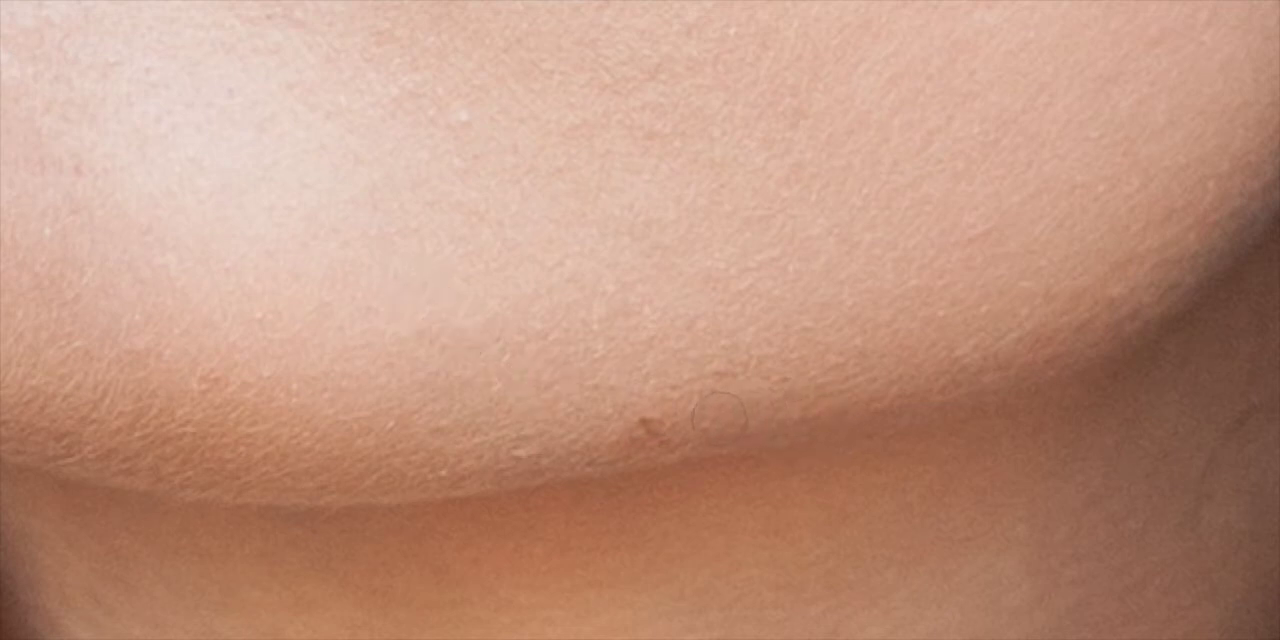
click(655, 428)
drag(644, 433, 620, 435)
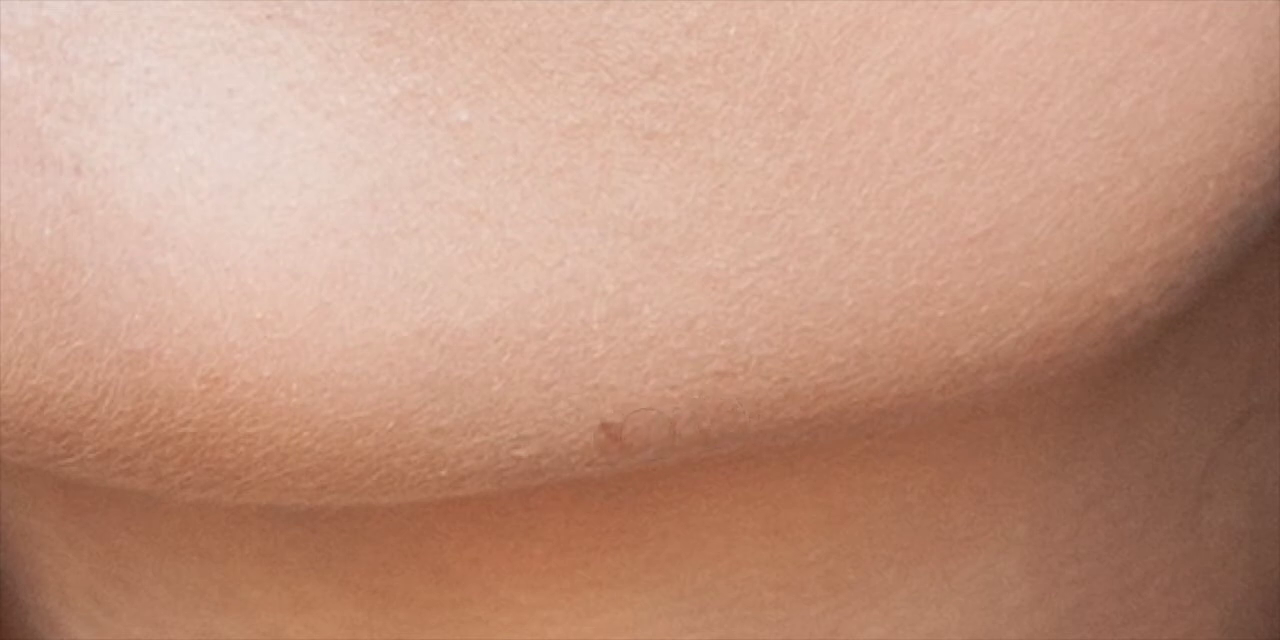
key(ctrl+z)
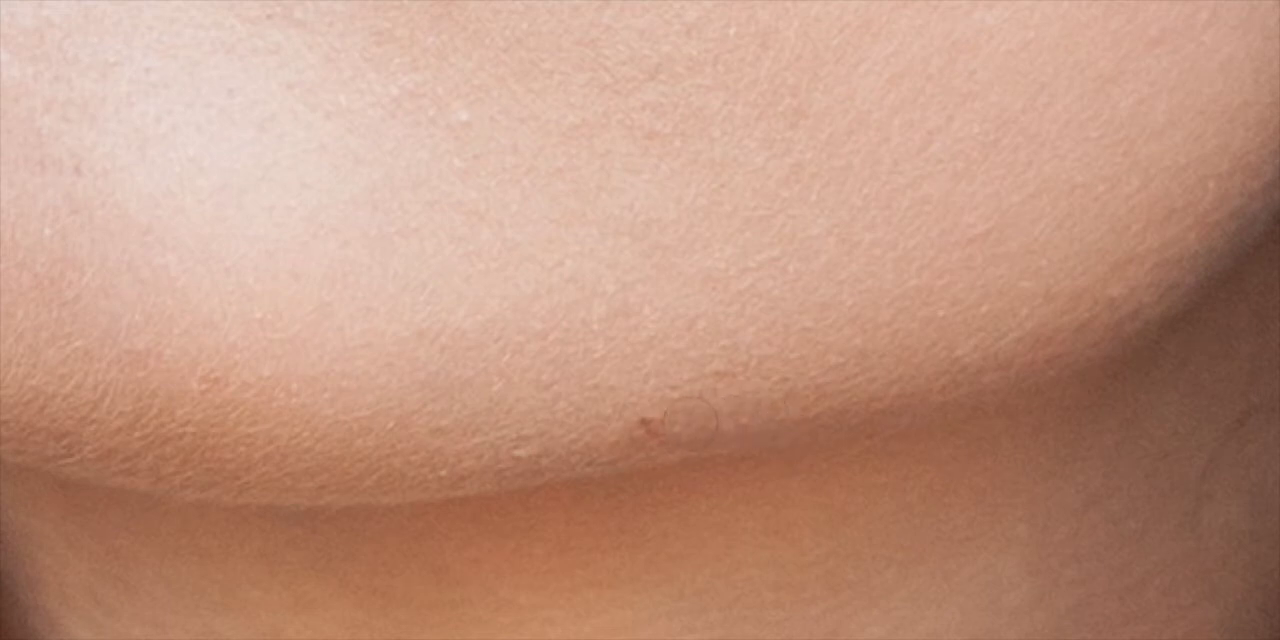
click(648, 428)
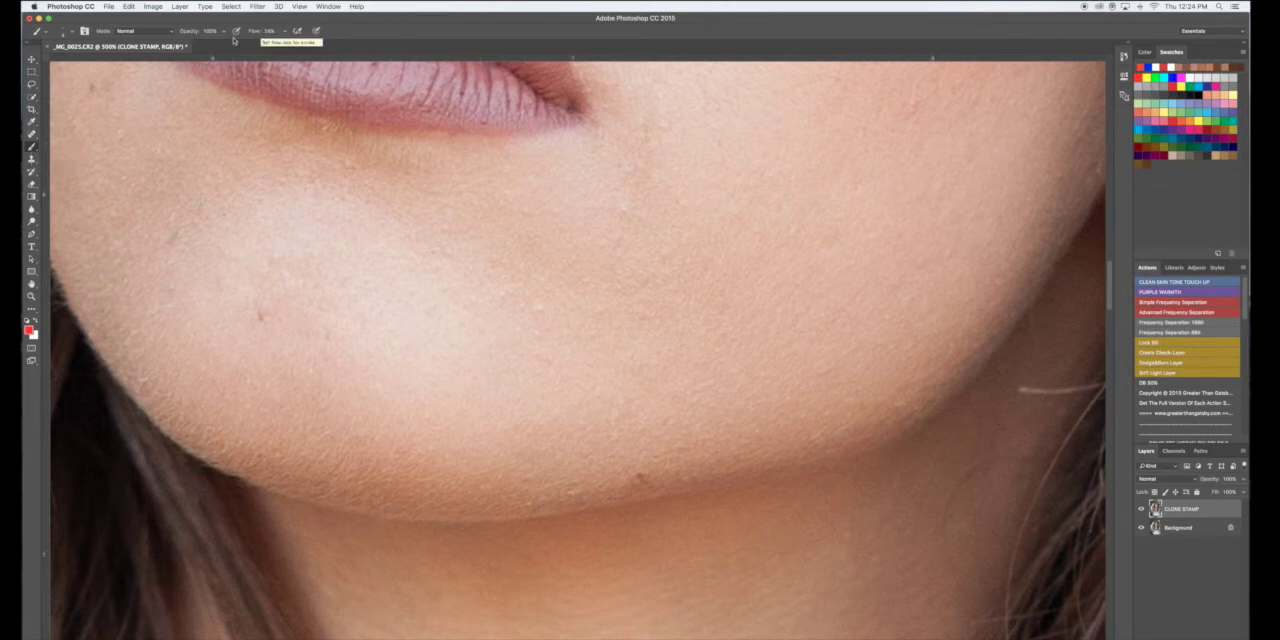
- Reactivate the Clone Stamp and set its flow to 24% and brush hardness to 50%
click(32, 159)
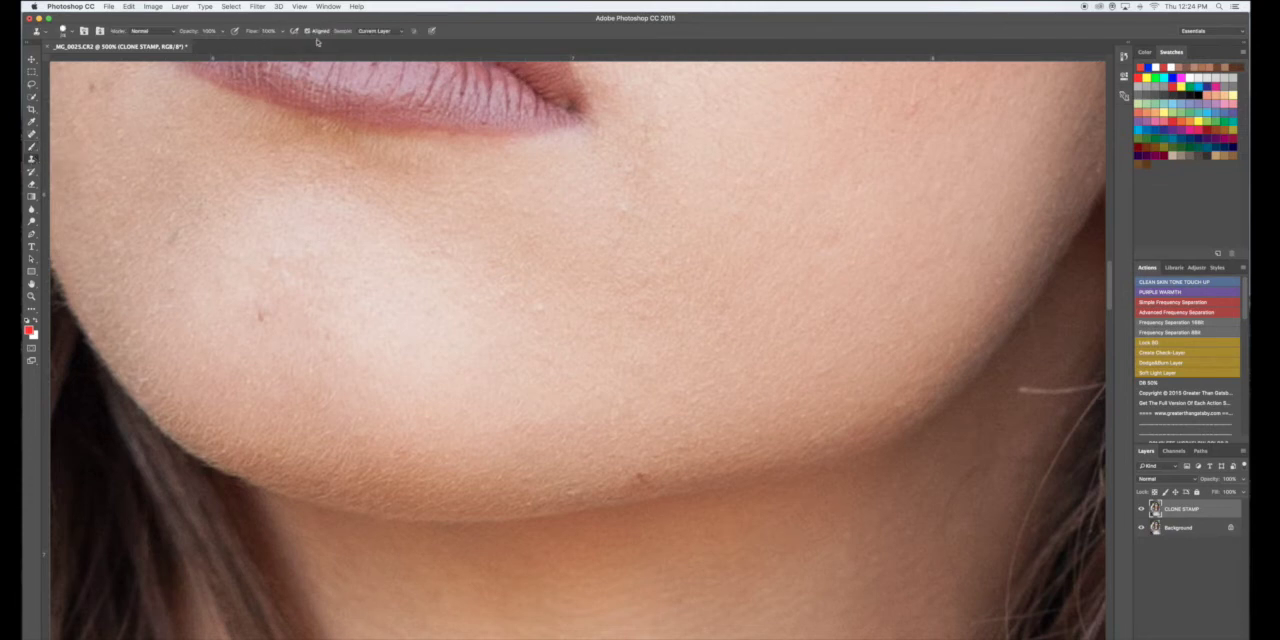
click(267, 31)
text(16)
click(72, 33)
click(111, 72)
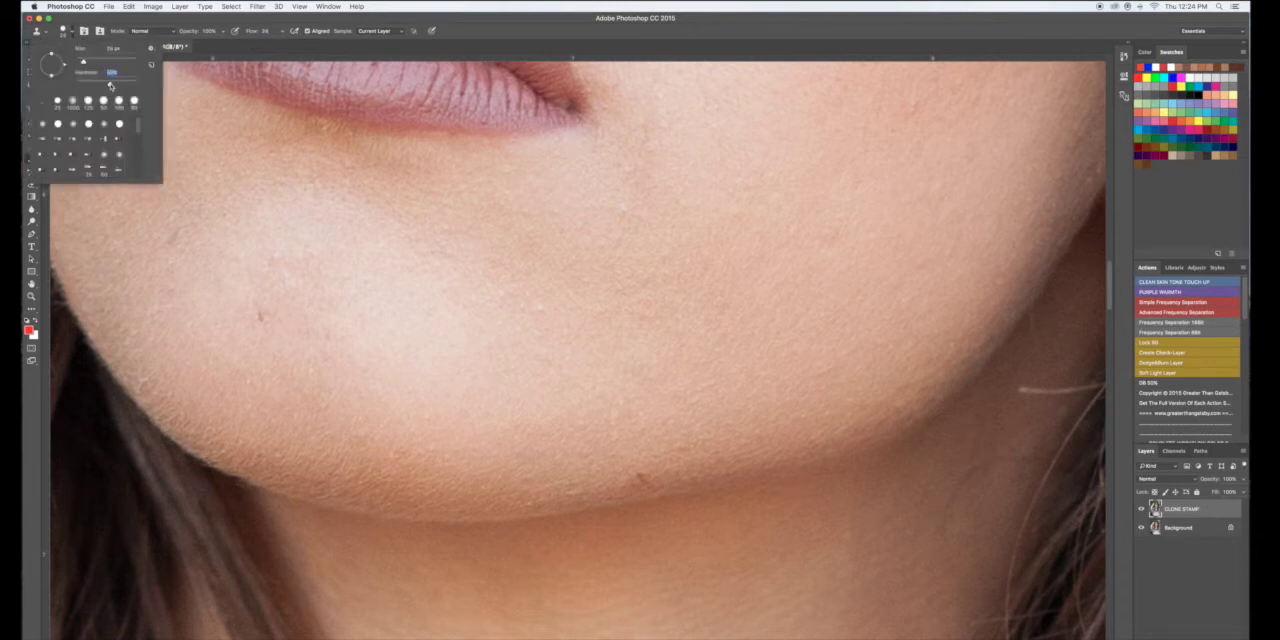
click(109, 28)
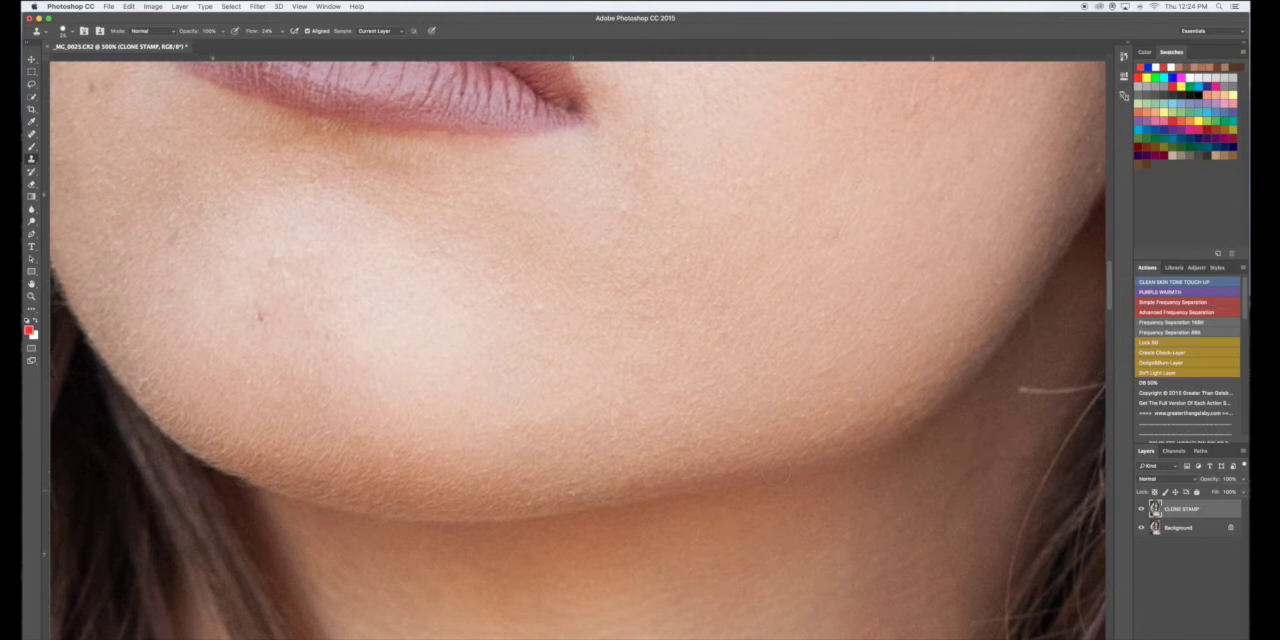
- Examine the retouched lower edge of the chin and the surrounding skin up close
key(super+plus)
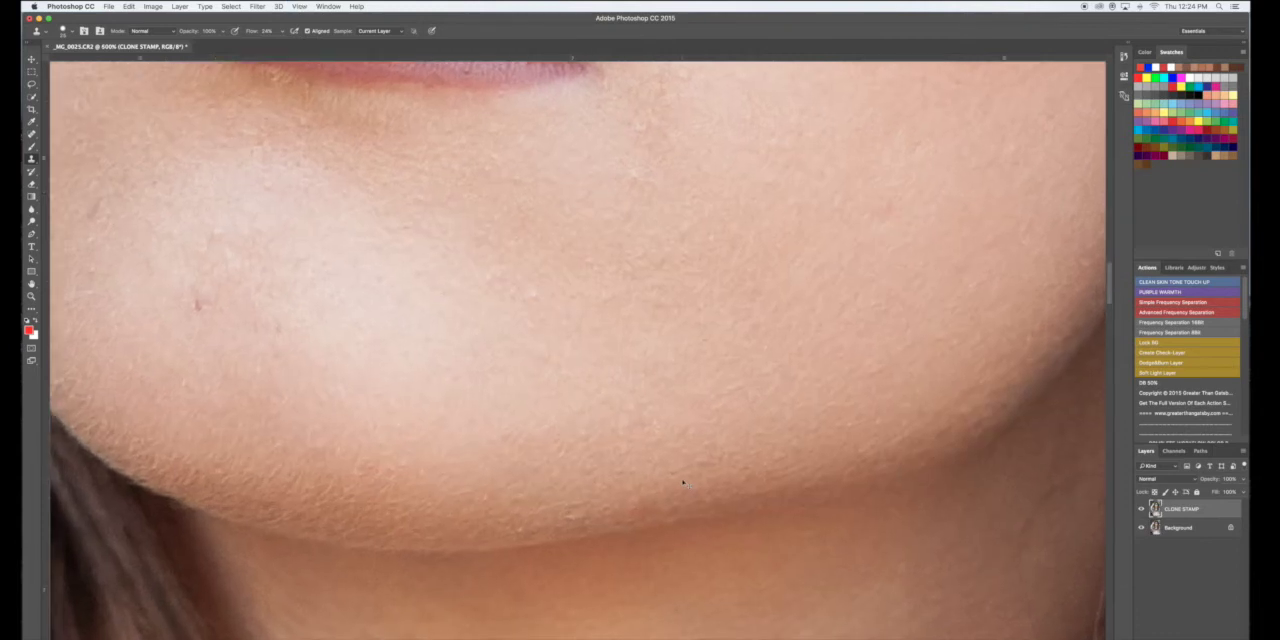
key(super+plus)
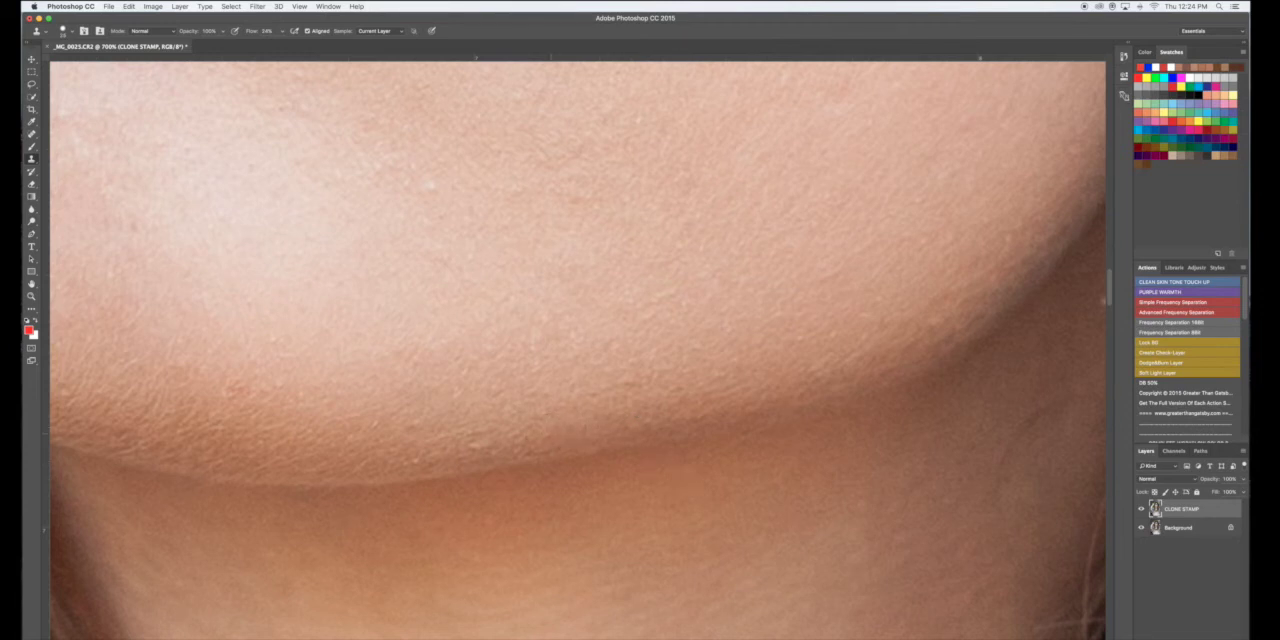
scroll(633, 450, left, 3)
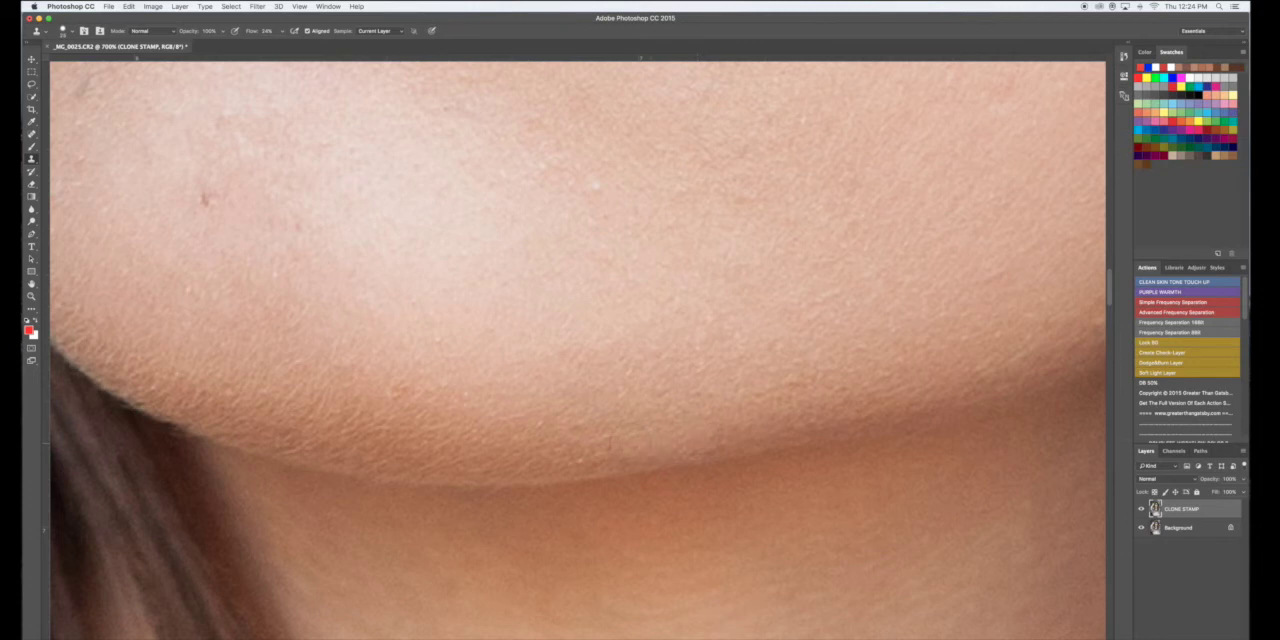
- Cover the small red blemish on the chin below the lip corner with skin cloned from beside it
scroll(816, 416, up, 5)
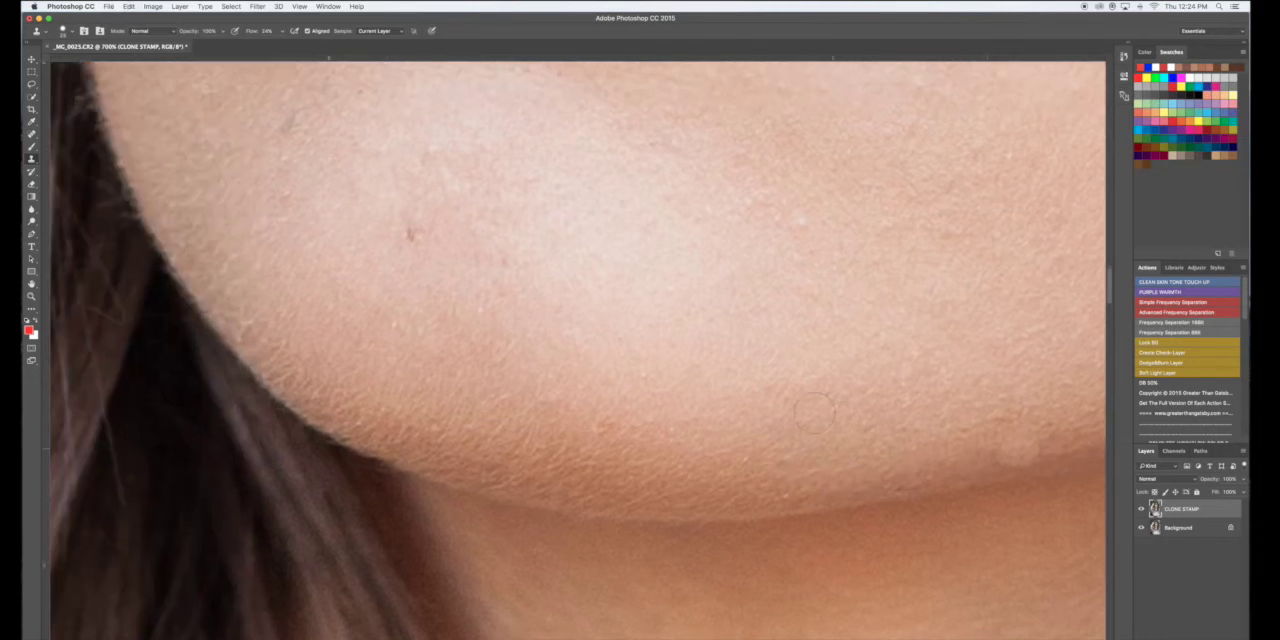
click(403, 354)
click(408, 357)
click(411, 360)
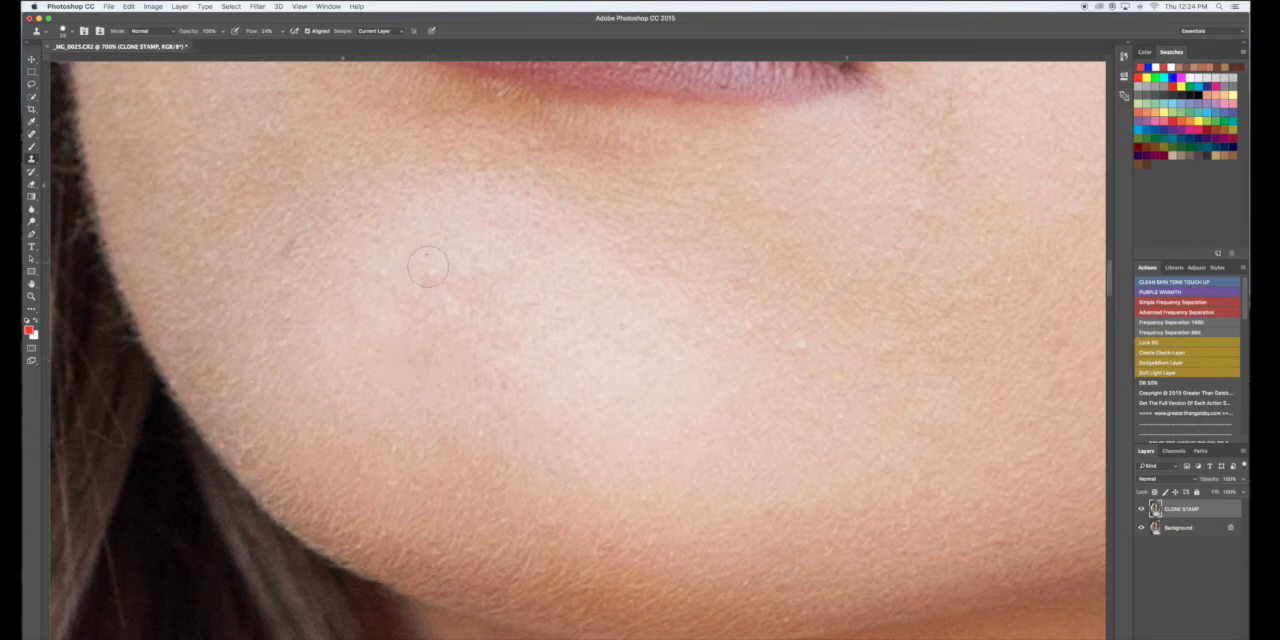
- Examine the skin from the chin past the lips up to the nose for remaining blemishes
scroll(428, 262, left, 2)
scroll(428, 262, up, 2)
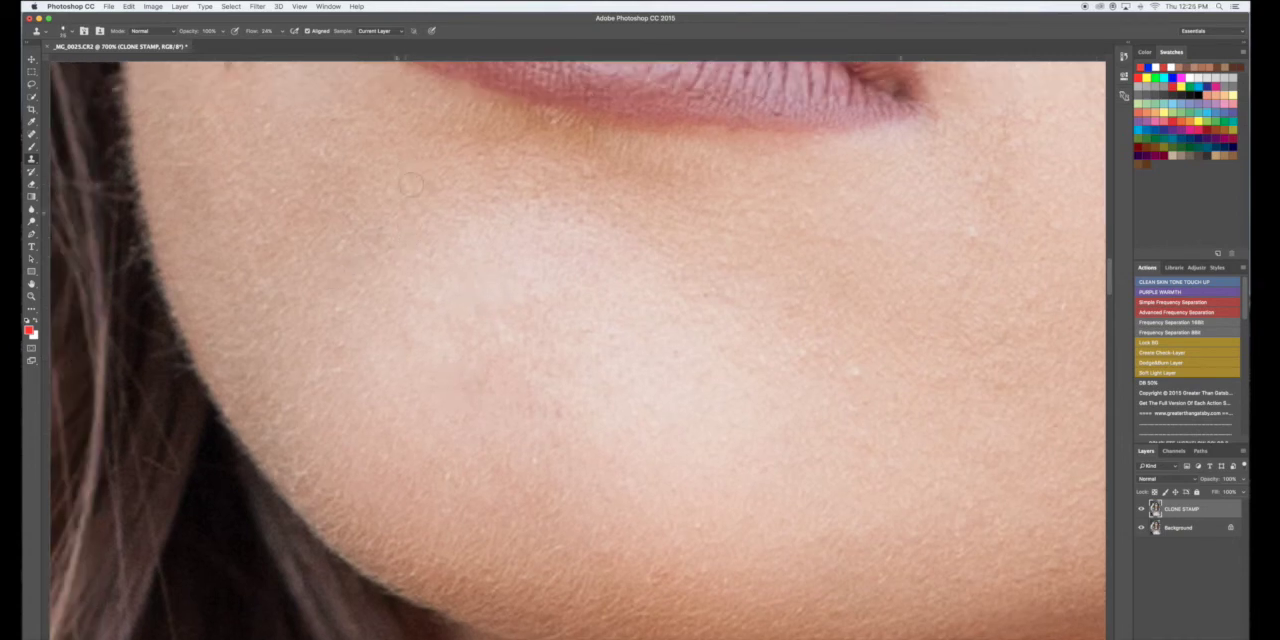
scroll(415, 168, up, 5)
scroll(415, 168, left, 2)
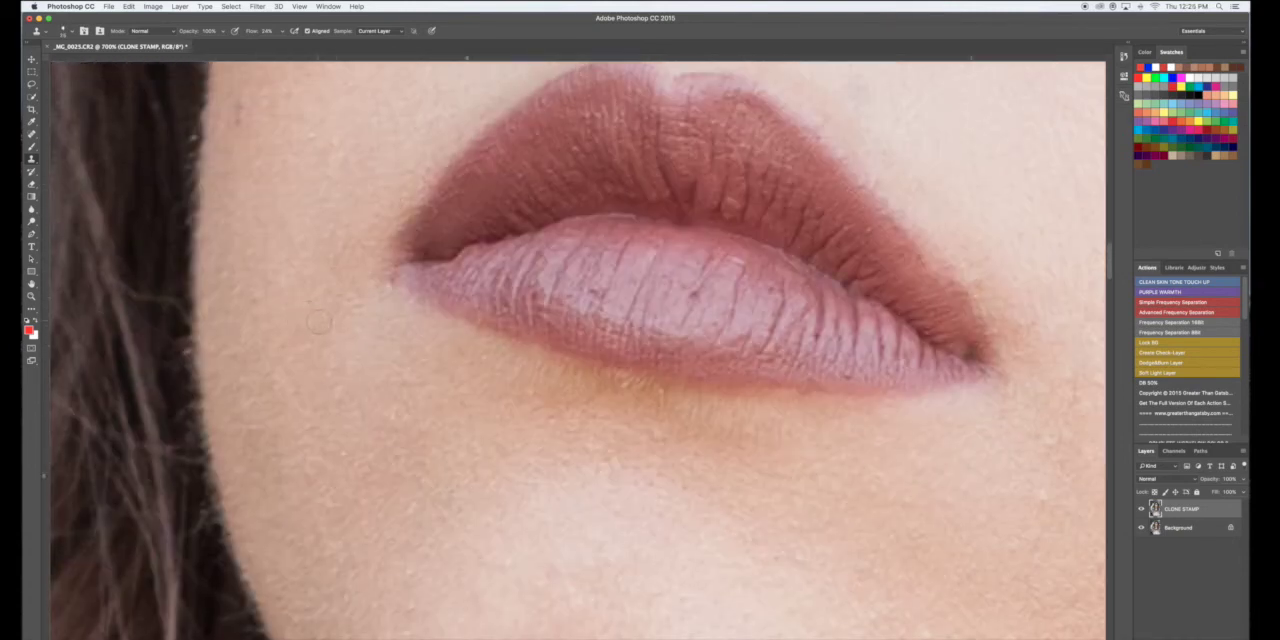
scroll(292, 299, up, 4)
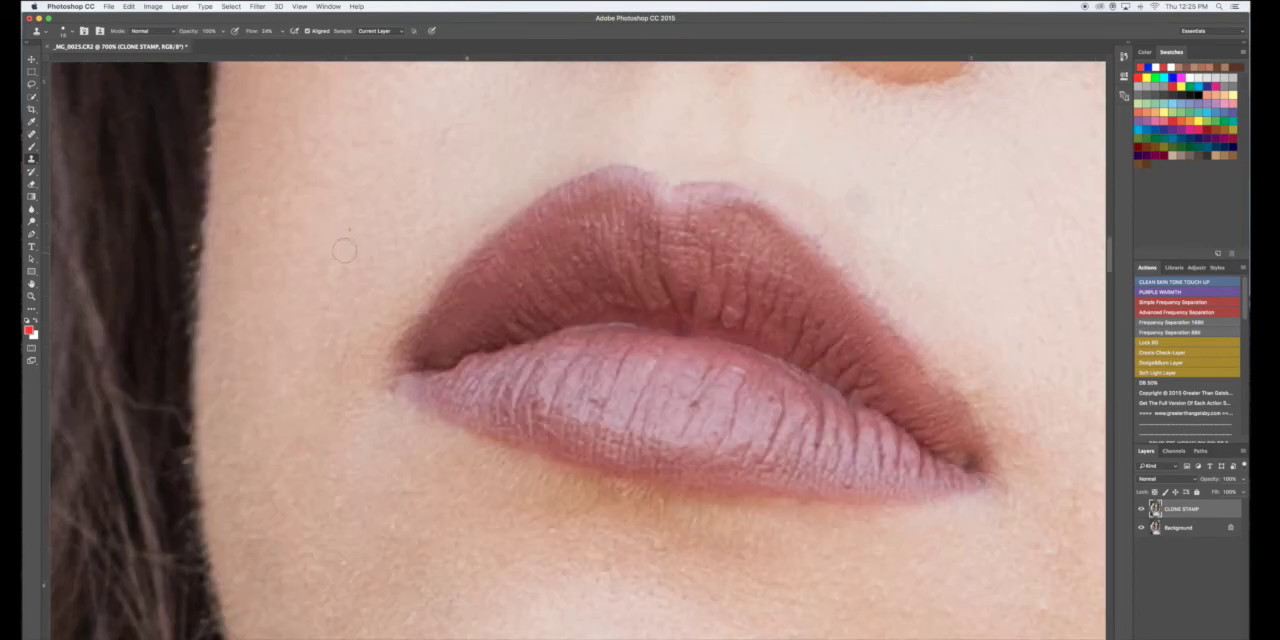
scroll(342, 240, up, 5)
scroll(342, 240, right, 2)
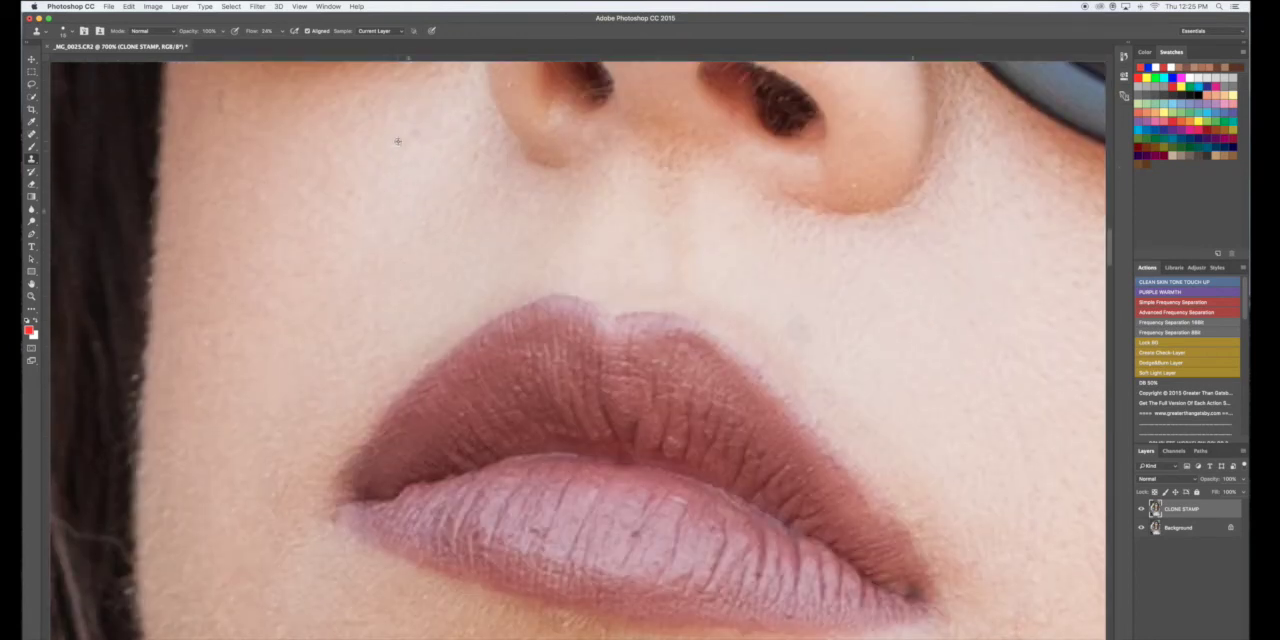
scroll(410, 145, up, 3)
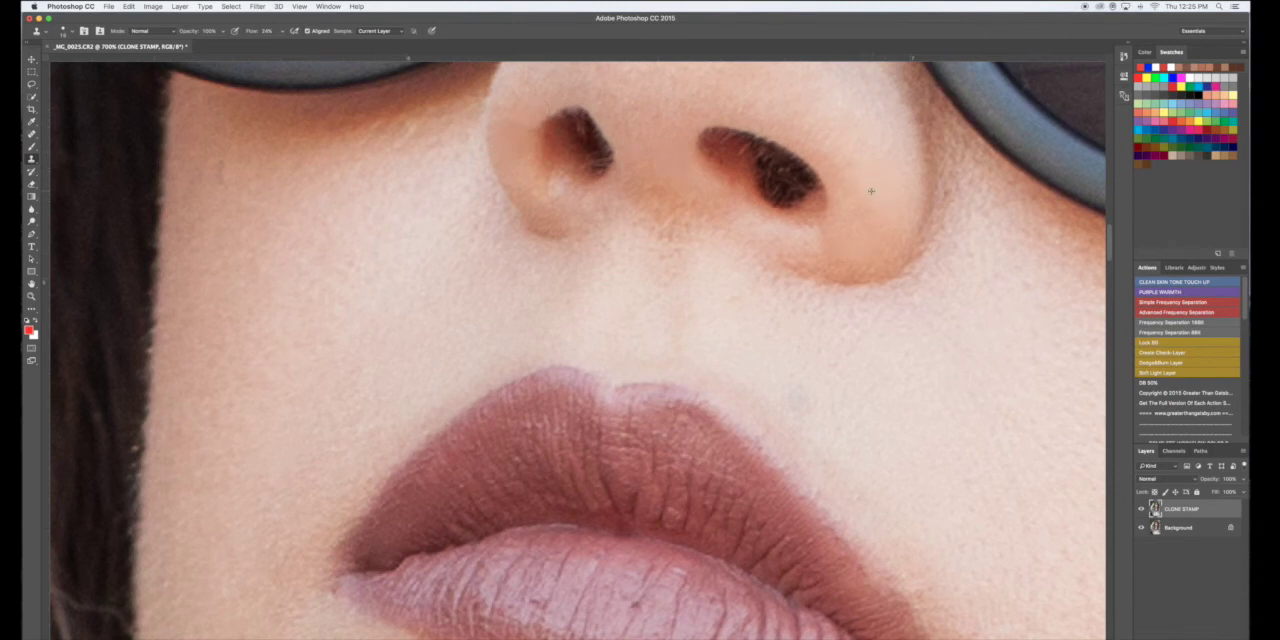
scroll(880, 204, up, 5)
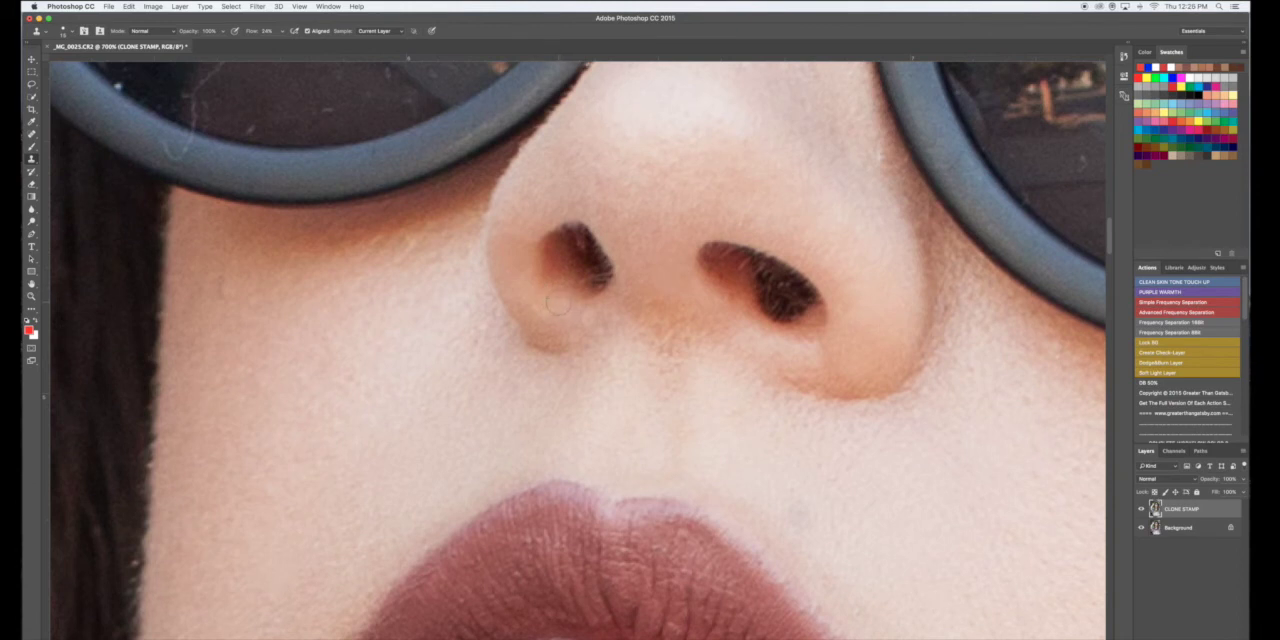
- Inspect the skin between the nose and upper lip and around the corners of the mouth
scroll(690, 310, down, 3)
scroll(690, 310, right, 3)
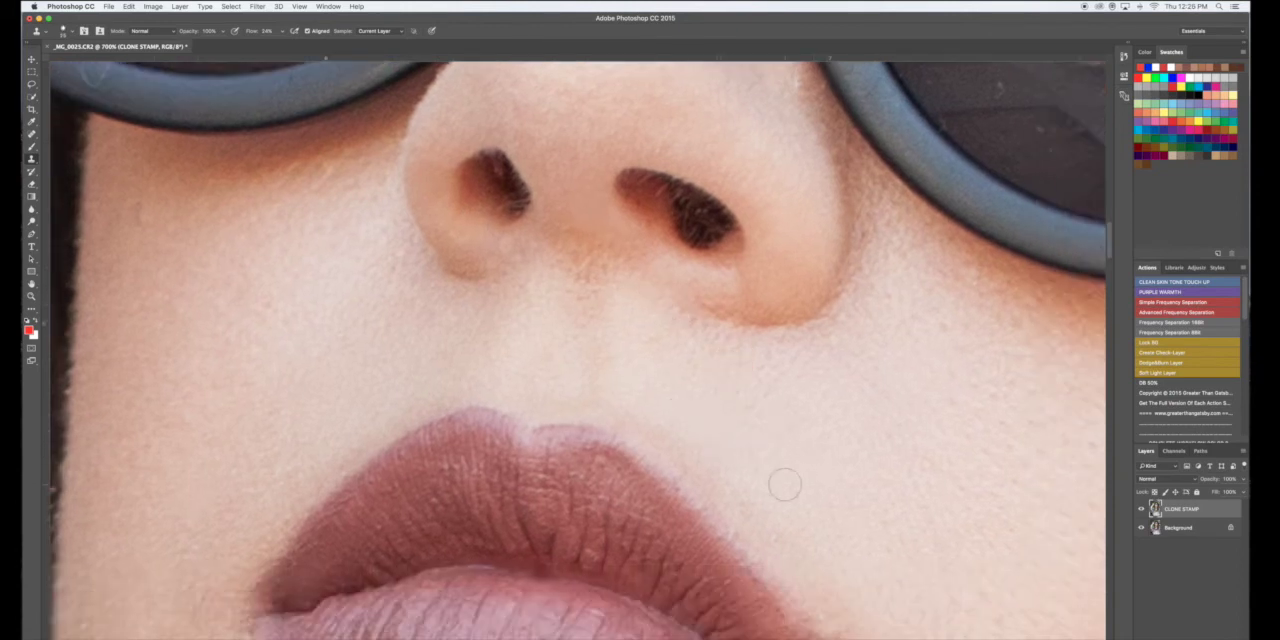
scroll(785, 484, down, 8)
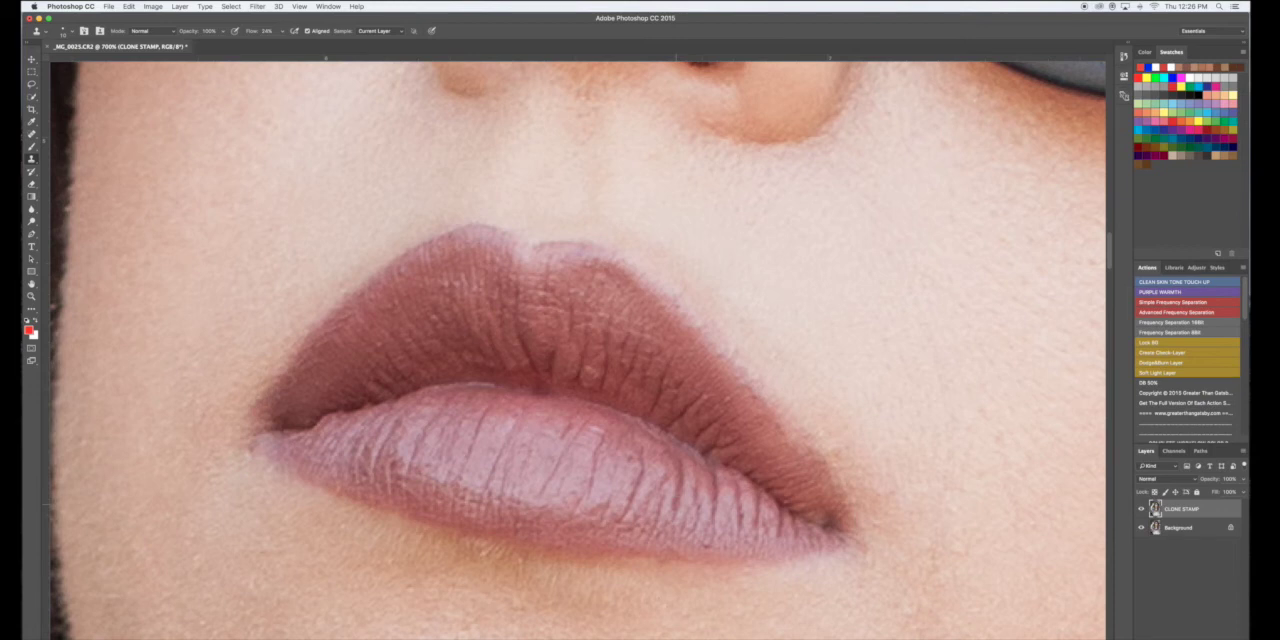
scroll(580, 350, down, 2)
scroll(580, 350, right, 3)
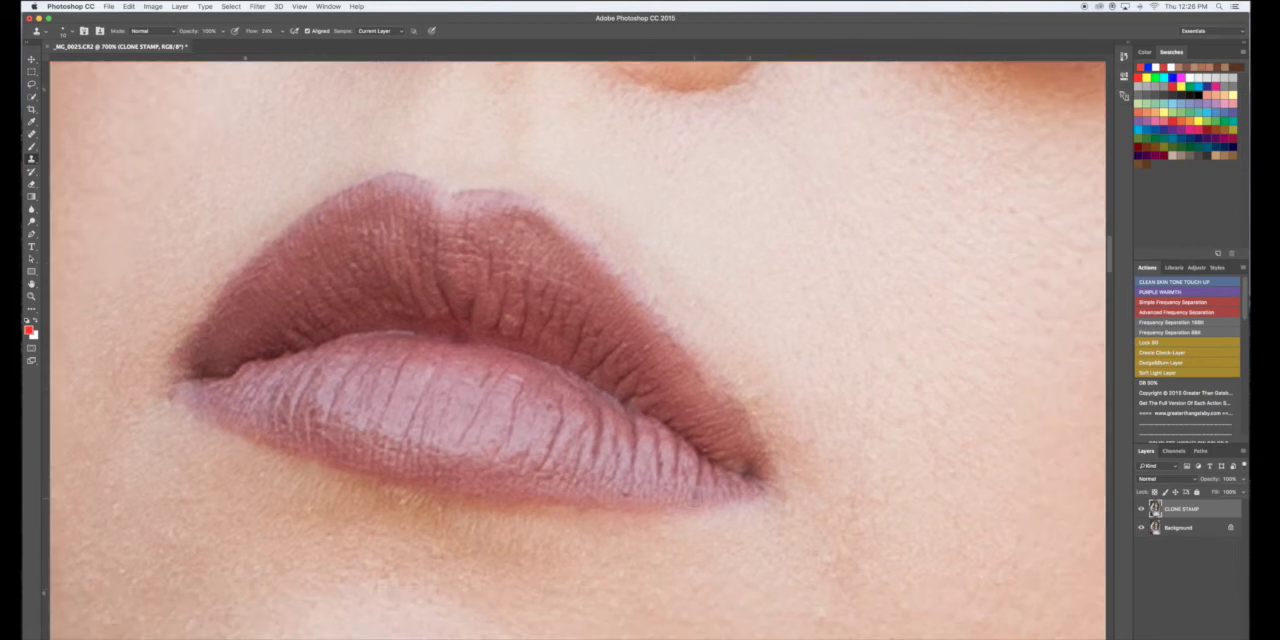
scroll(800, 415, left, 3)
scroll(800, 415, up, 1)
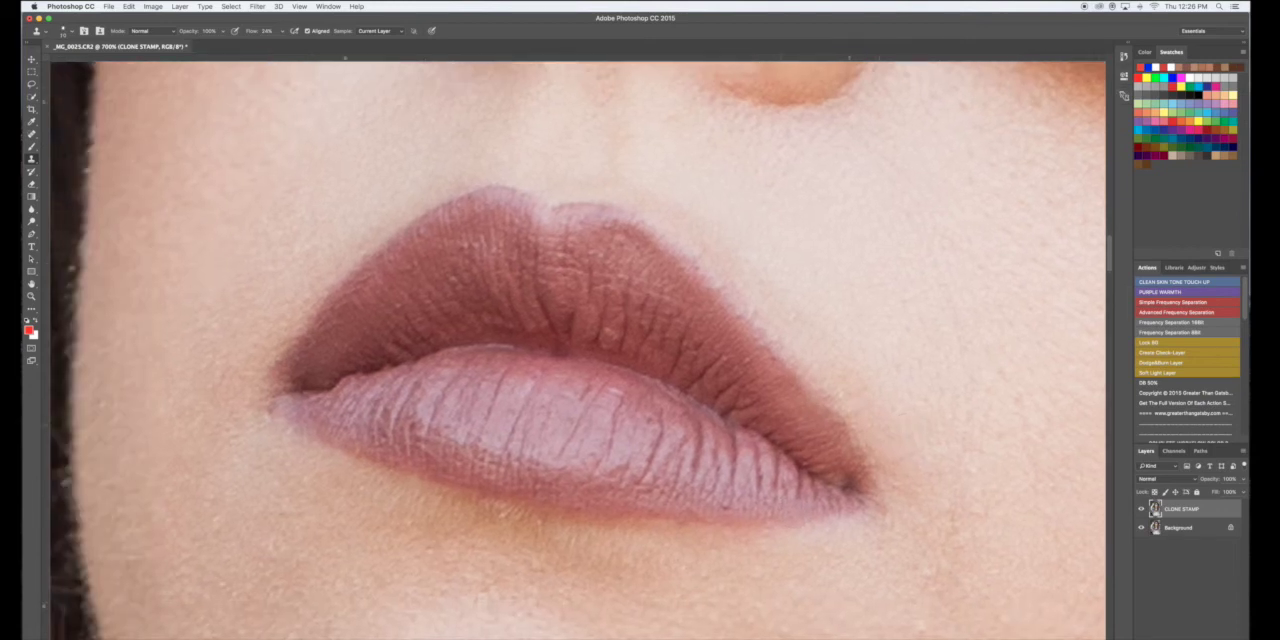
- Check the retouched cheek, jaw and chin from a wider view of the face
key(super+minus)
key(super+minus)
key(super+minus)
key(super+minus)
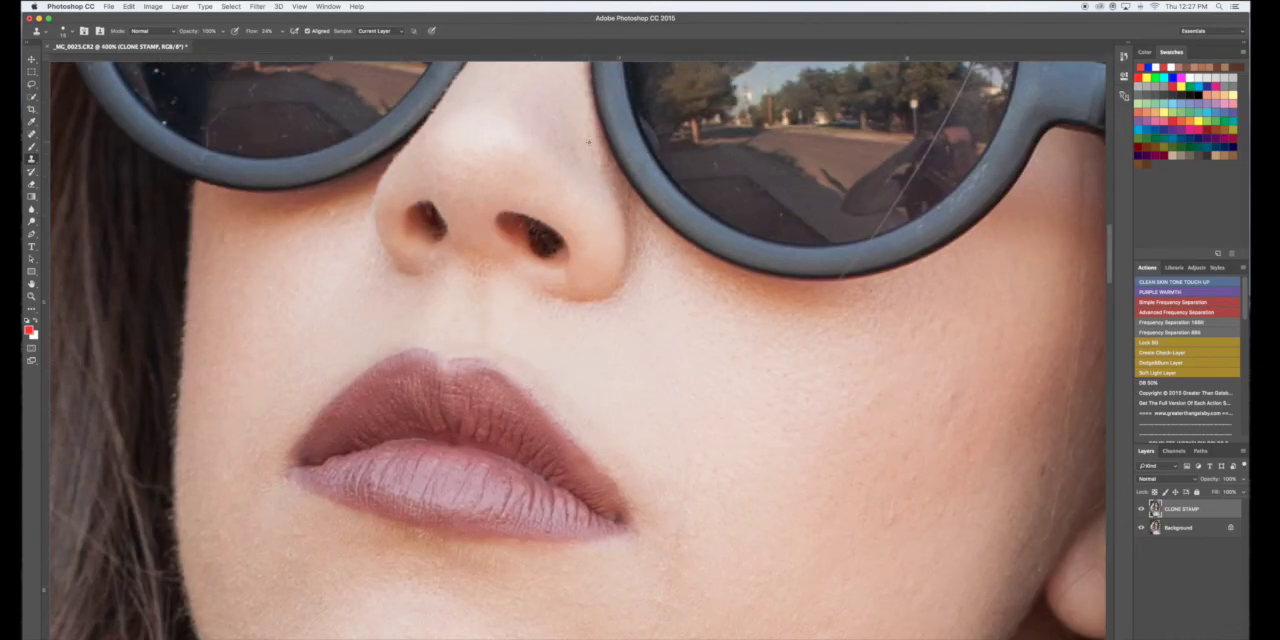
scroll(600, 145, down, 2)
scroll(600, 145, right, 4)
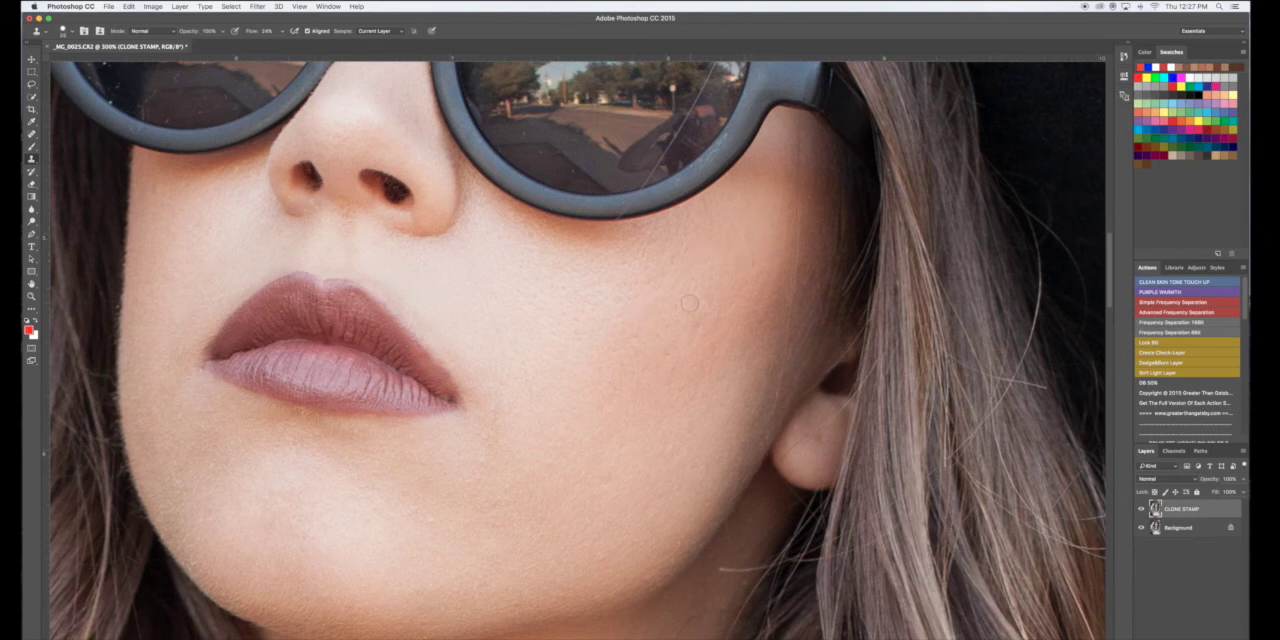
scroll(590, 436, left, 2)
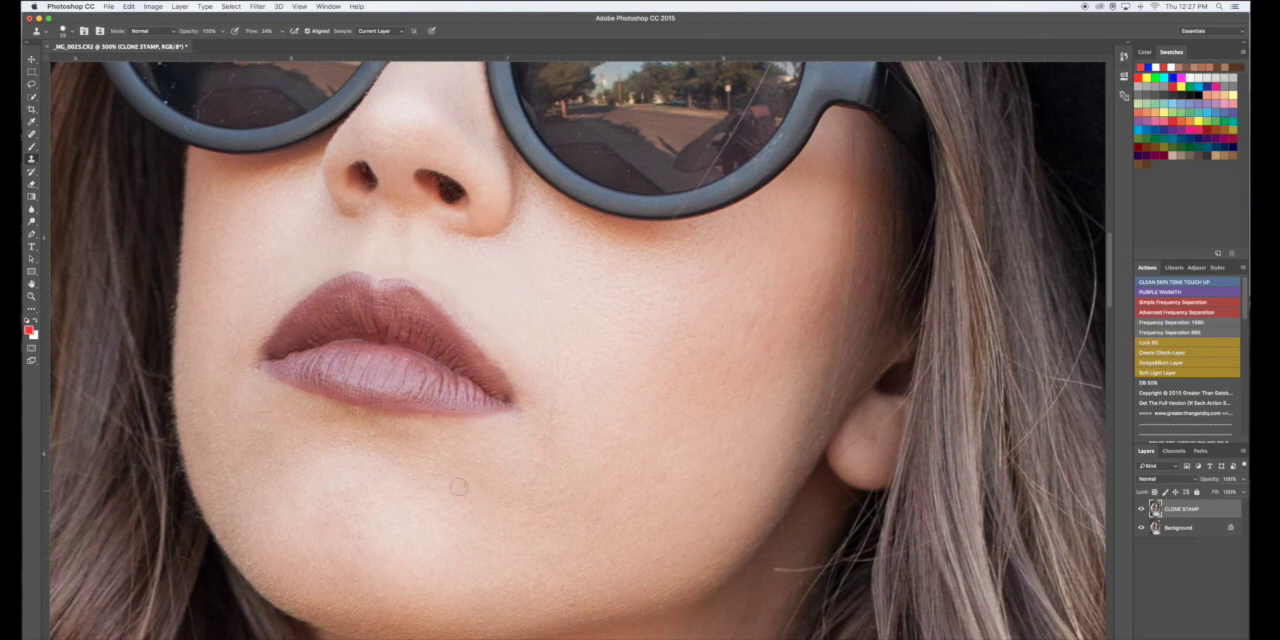
scroll(777, 529, left, 3)
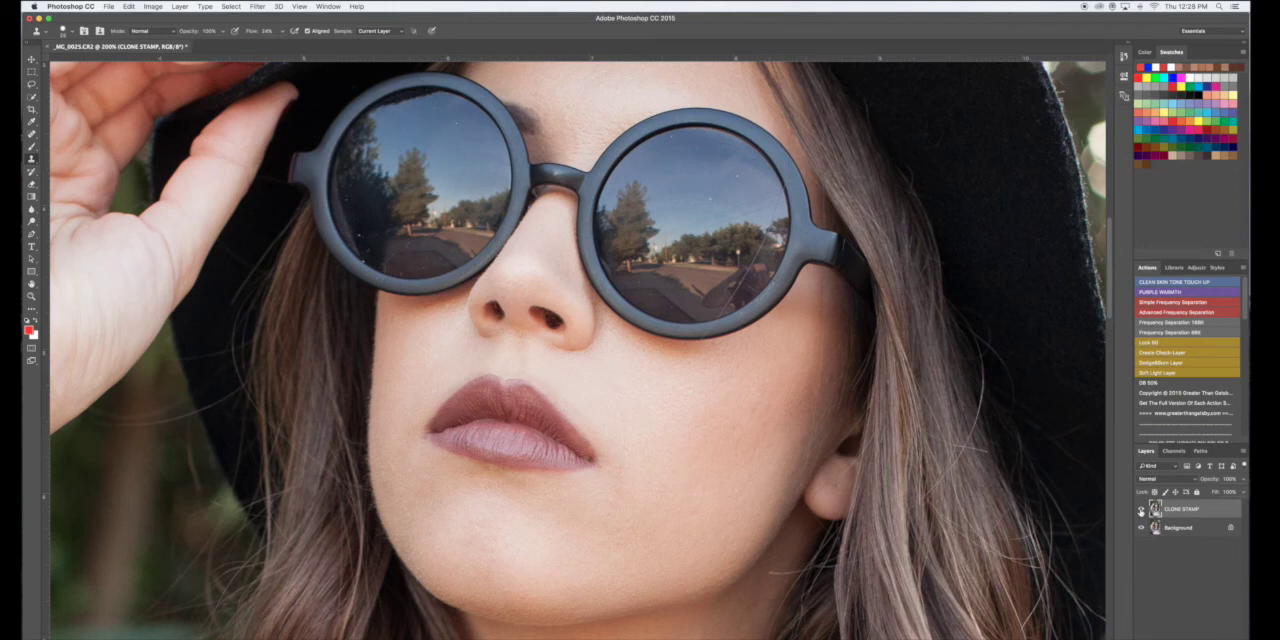
- Review the Clone Stamp's brush size and hardness settings
scroll(577, 350, down, 1)
click(67, 31)
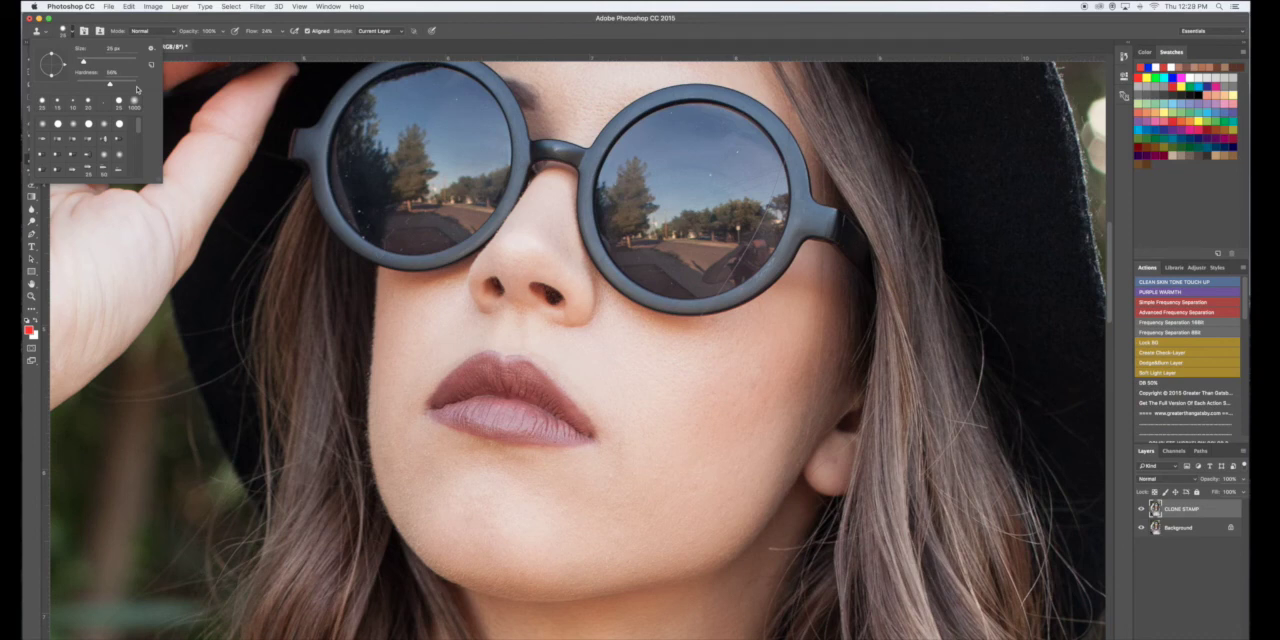
click(70, 31)
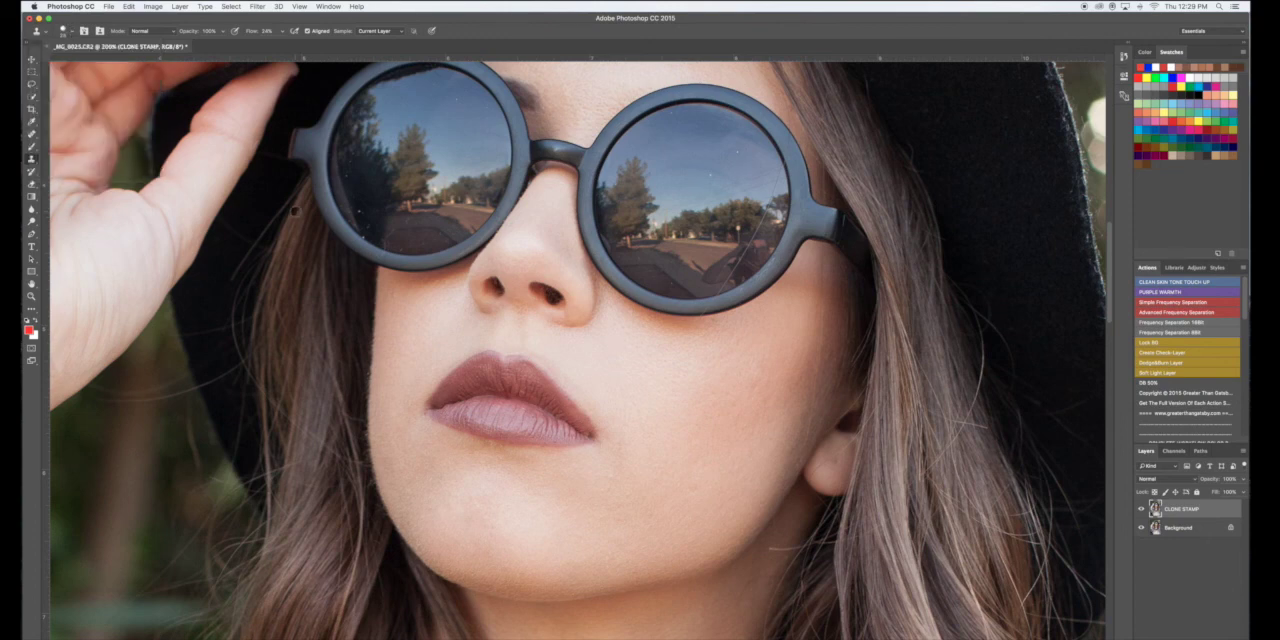
- Examine the retouched result across the whole portrait
key(super+minus)
key(super+minus)
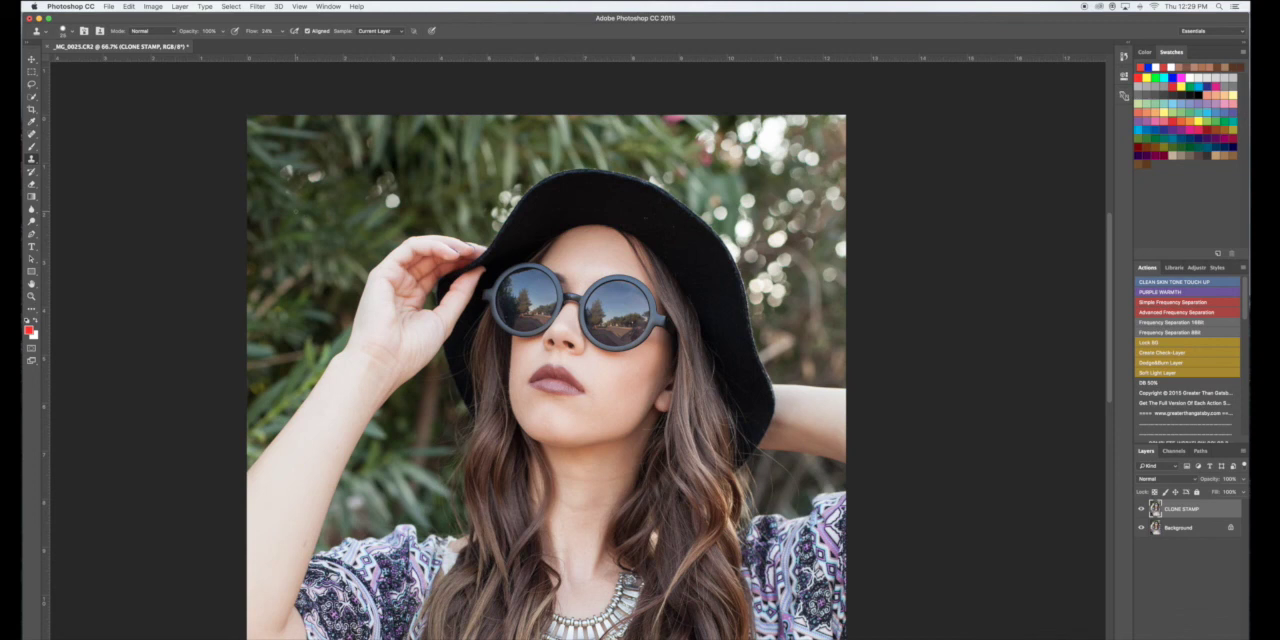
scroll(547, 340, down, 3)
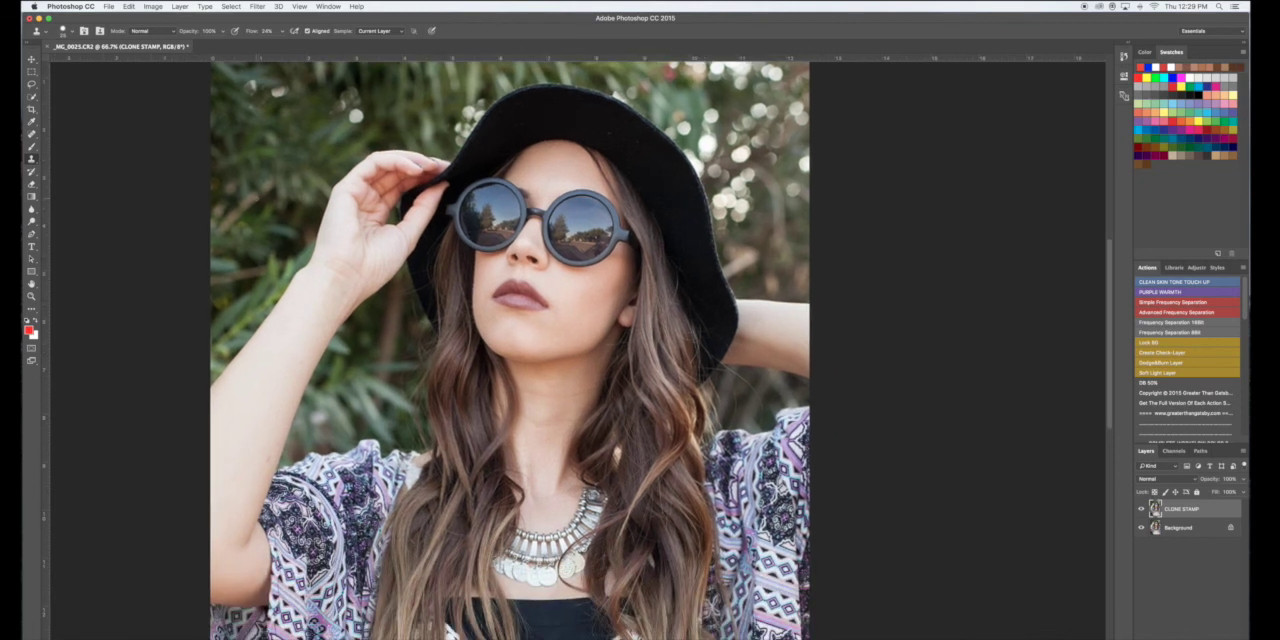